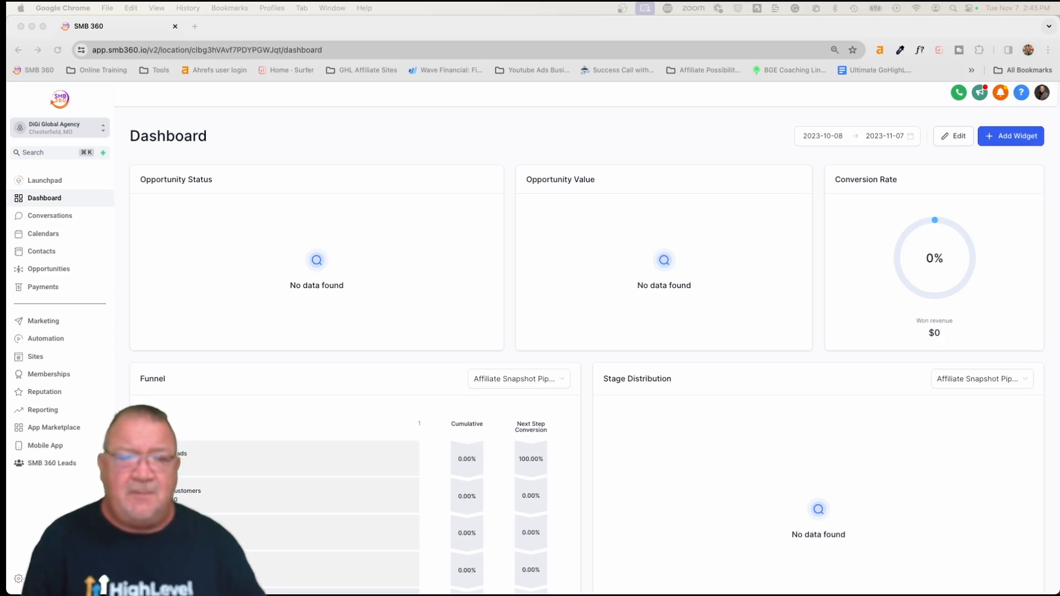
Open the Messaging Email and Phone Response workflow from the Automation Workflows folder
click(233, 166)
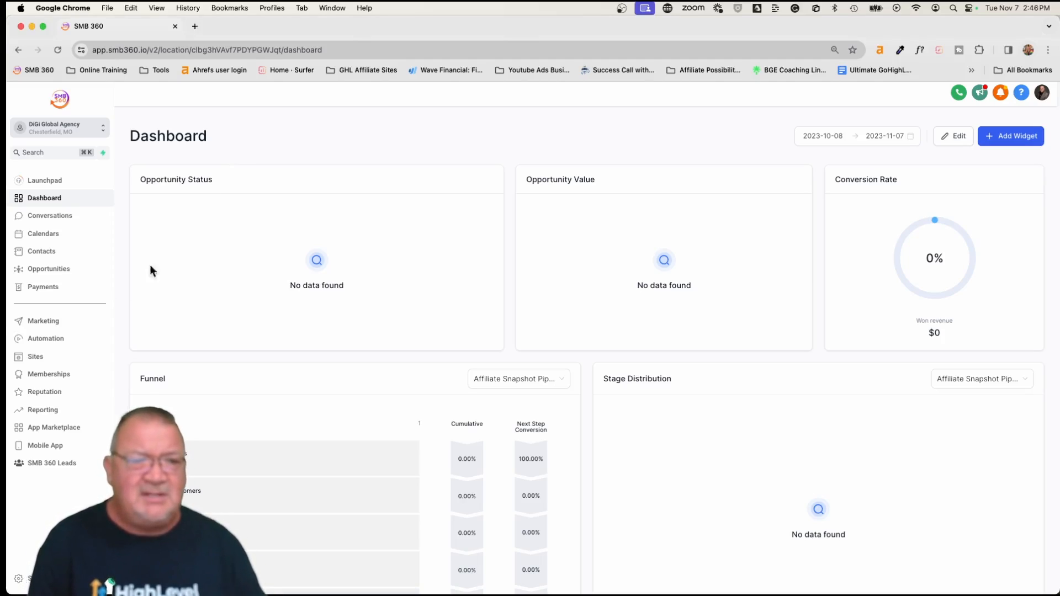
click(46, 340)
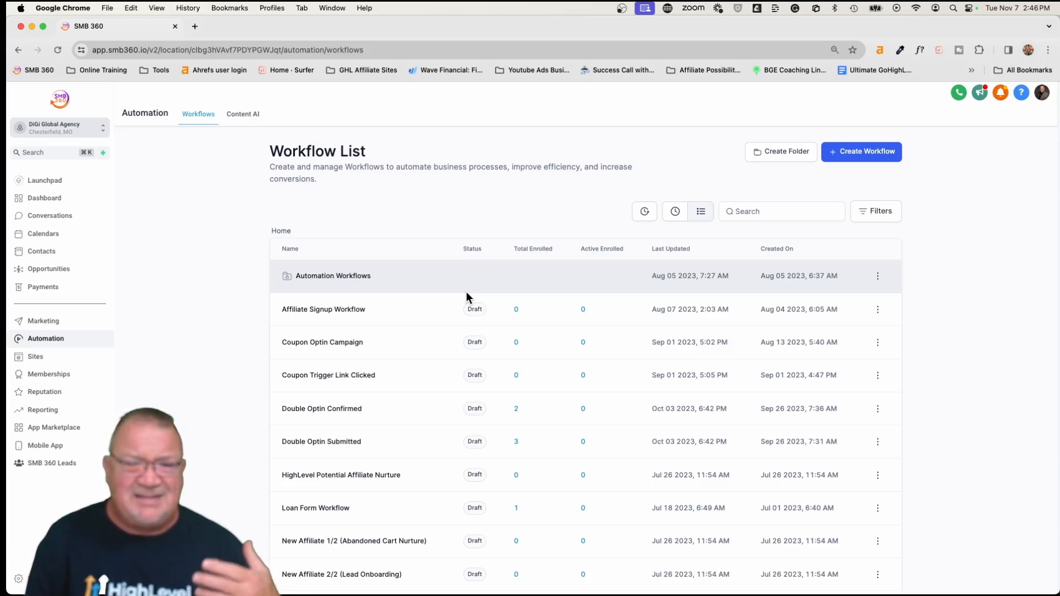
click(322, 276)
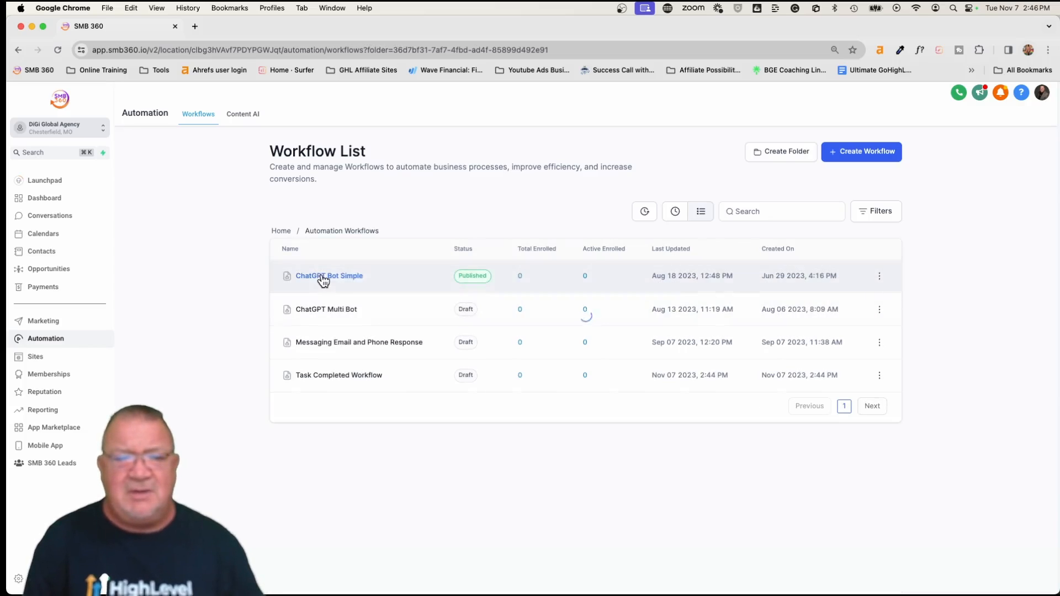
click(319, 346)
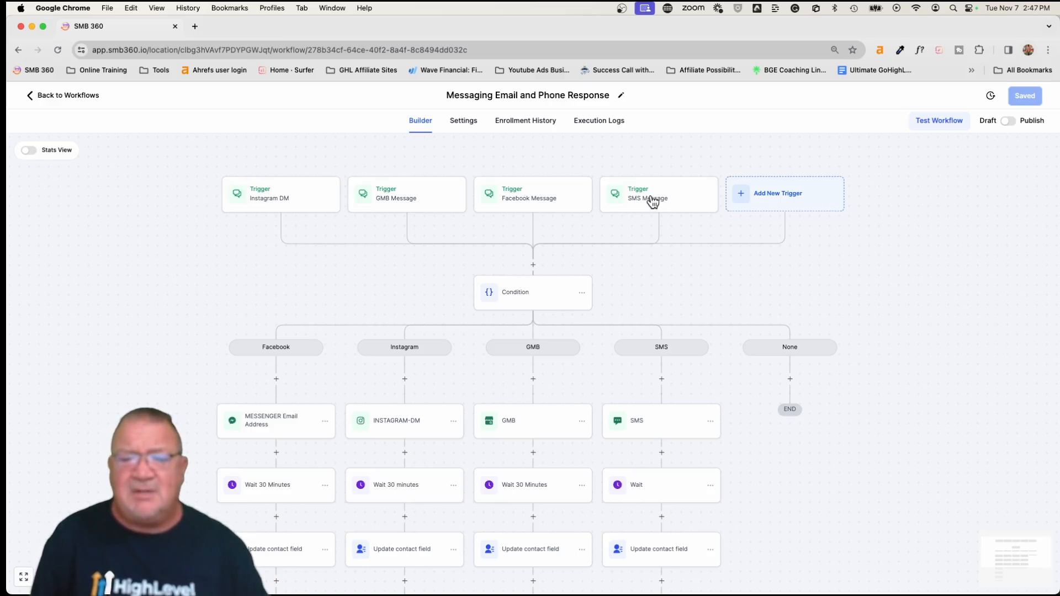
Insert an Add Task action between the triggers and the Condition of the workflow
scroll(645, 316, down, 2)
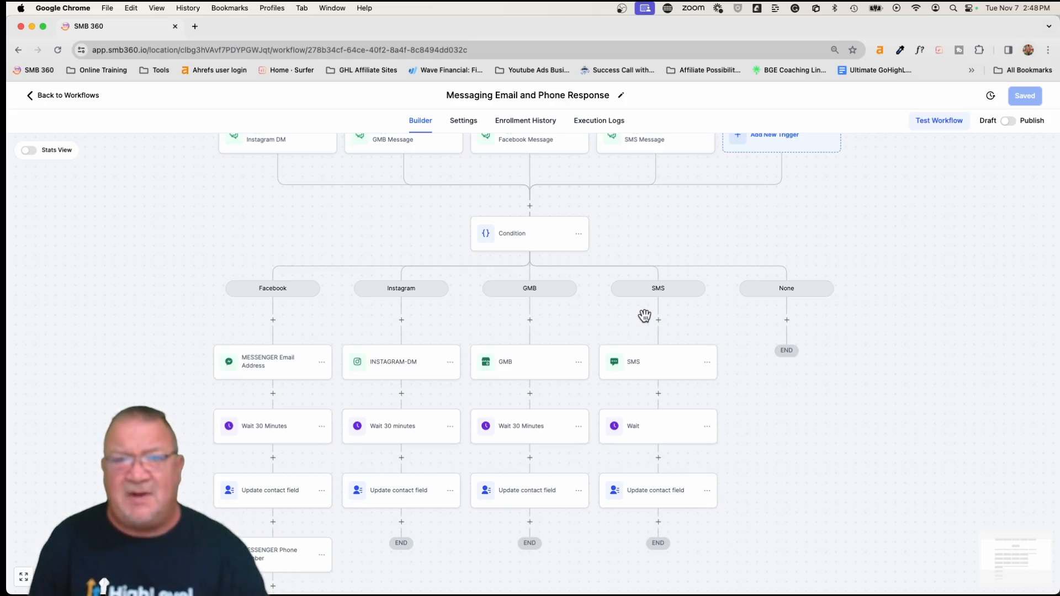
scroll(645, 316, up, 3)
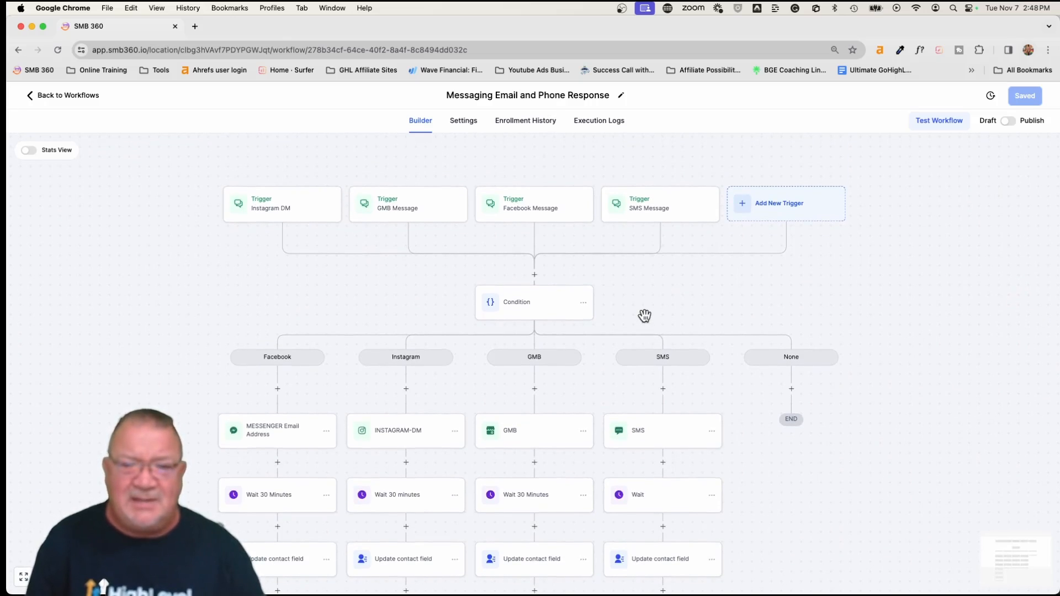
scroll(644, 316, up, 1)
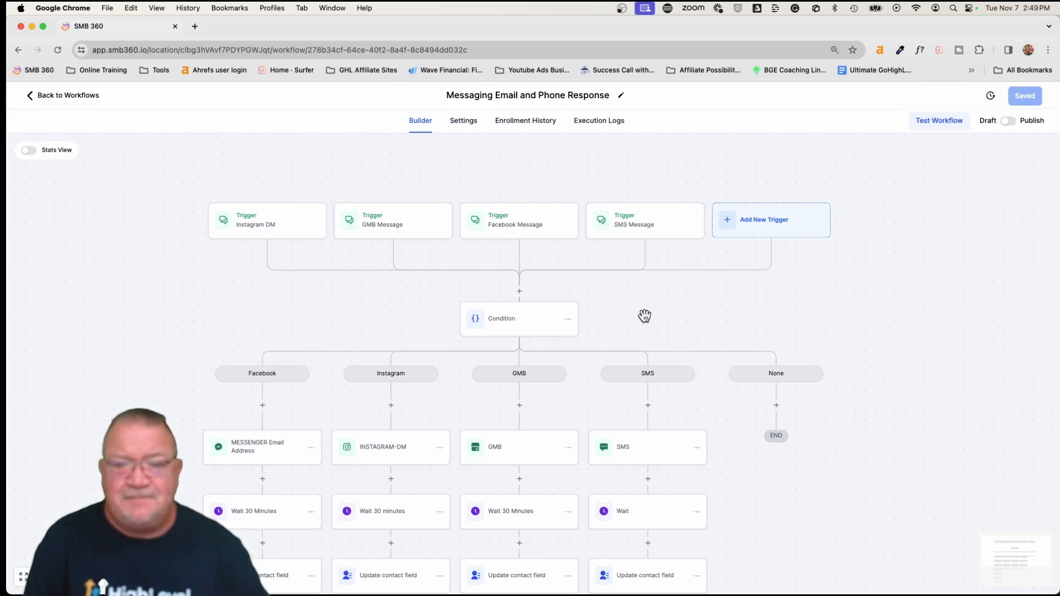
click(519, 291)
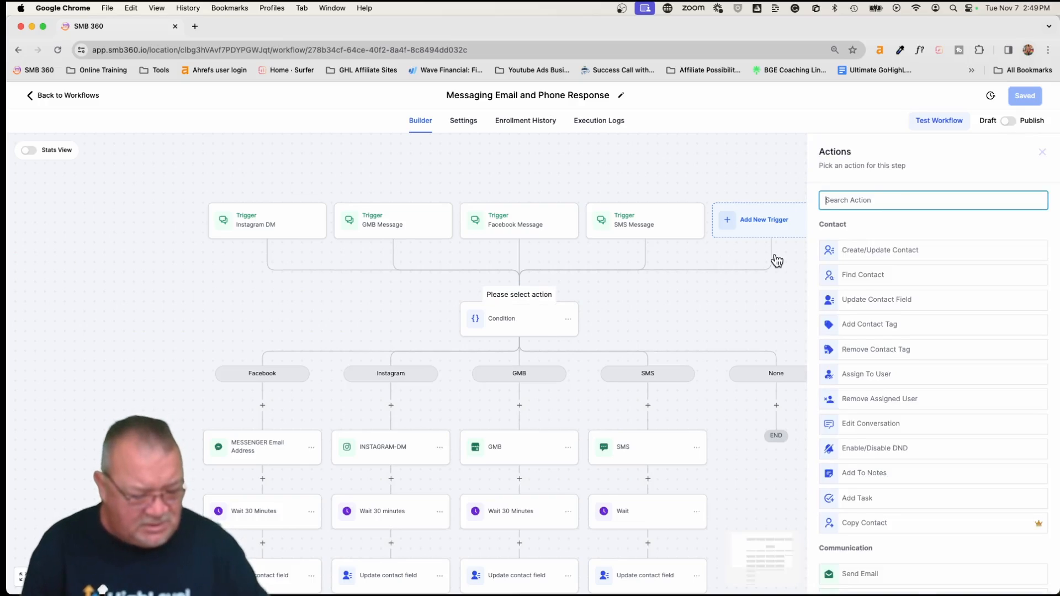
text(task)
click(857, 243)
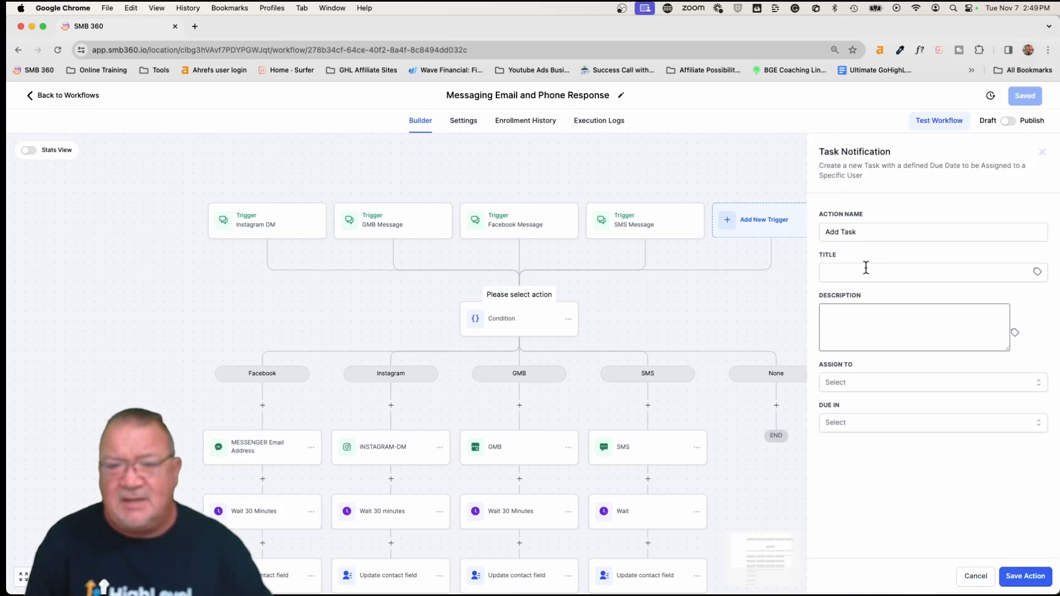
Set the task title to "Check CRM record for contact {{contact.name}}", using the contact name custom value
click(1003, 272)
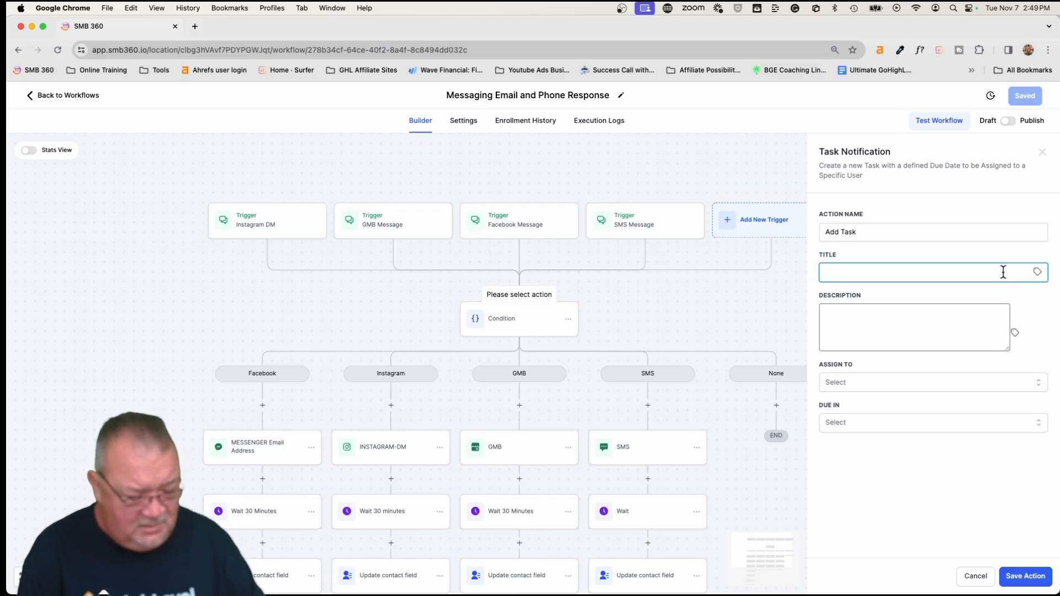
text(Check)
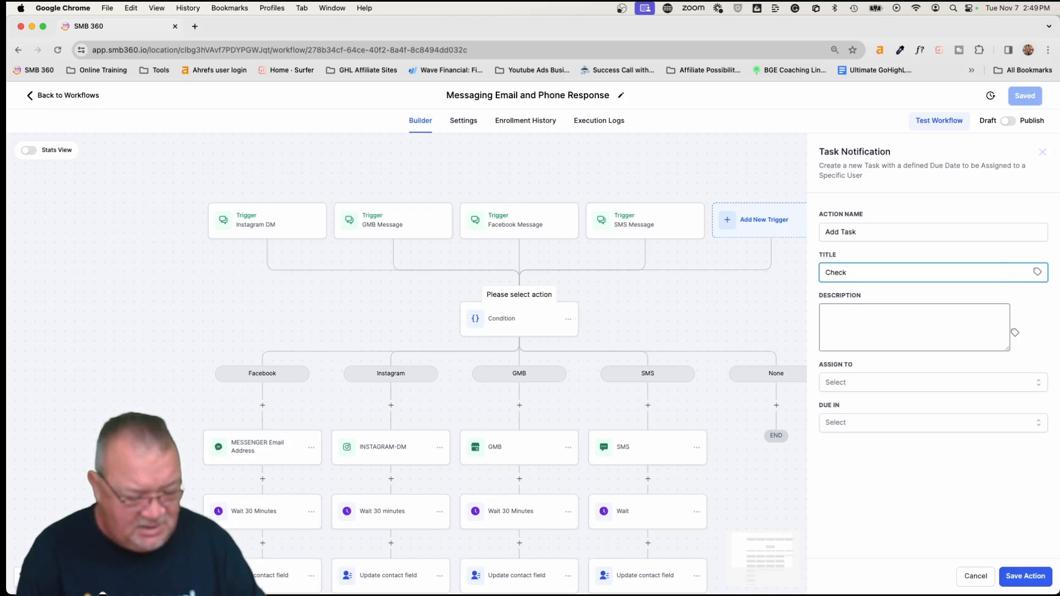
text( CRM rec)
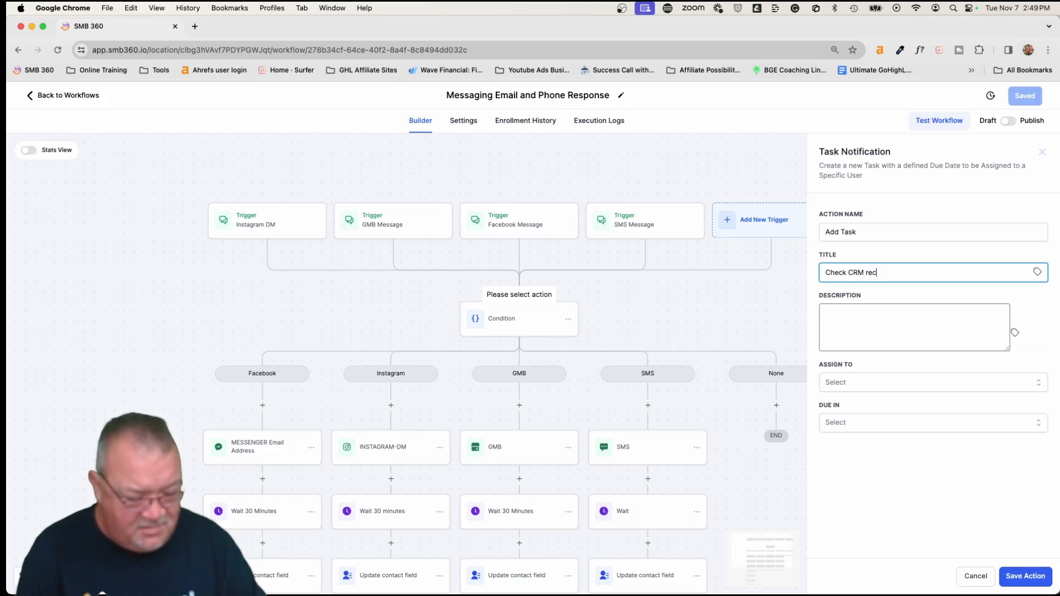
text(ord for co)
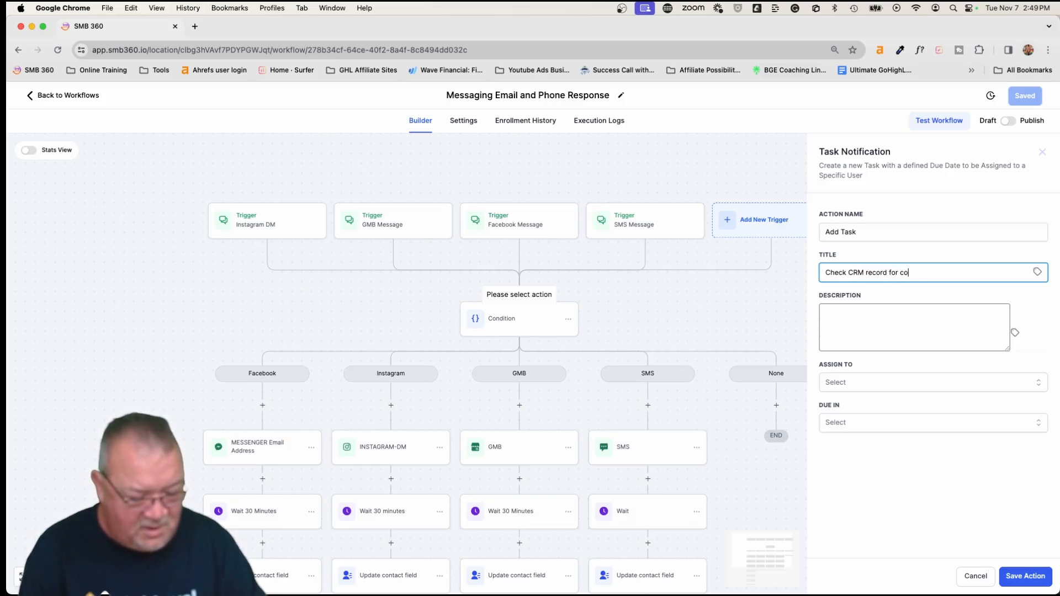
text(mntct)
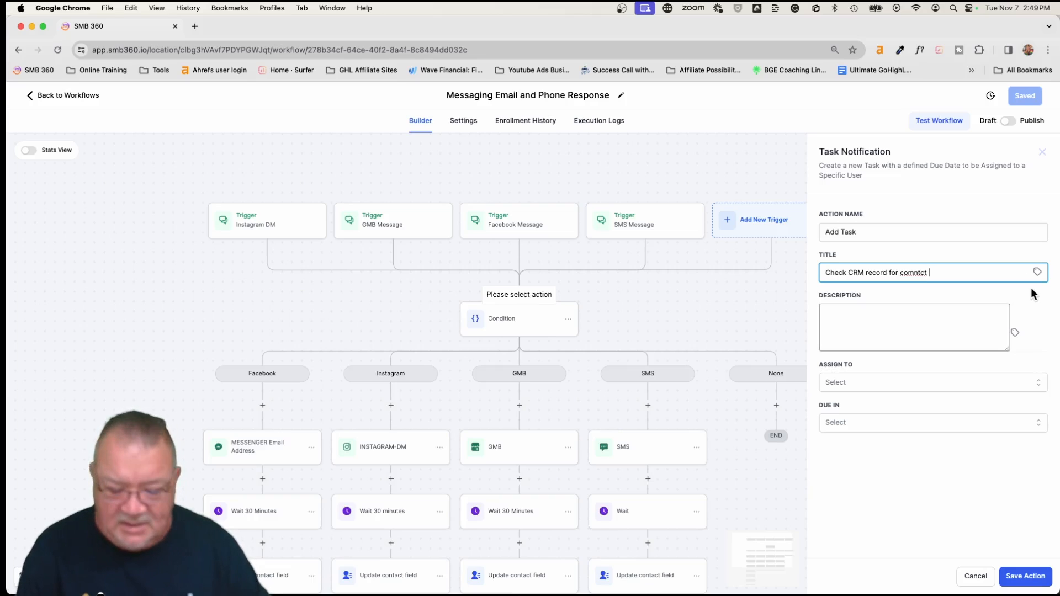
key(BackSpace)
key(BackSpace)
key(BackSpace)
key(BackSpace)
key(BackSpace)
key(BackSpace)
text(ntact)
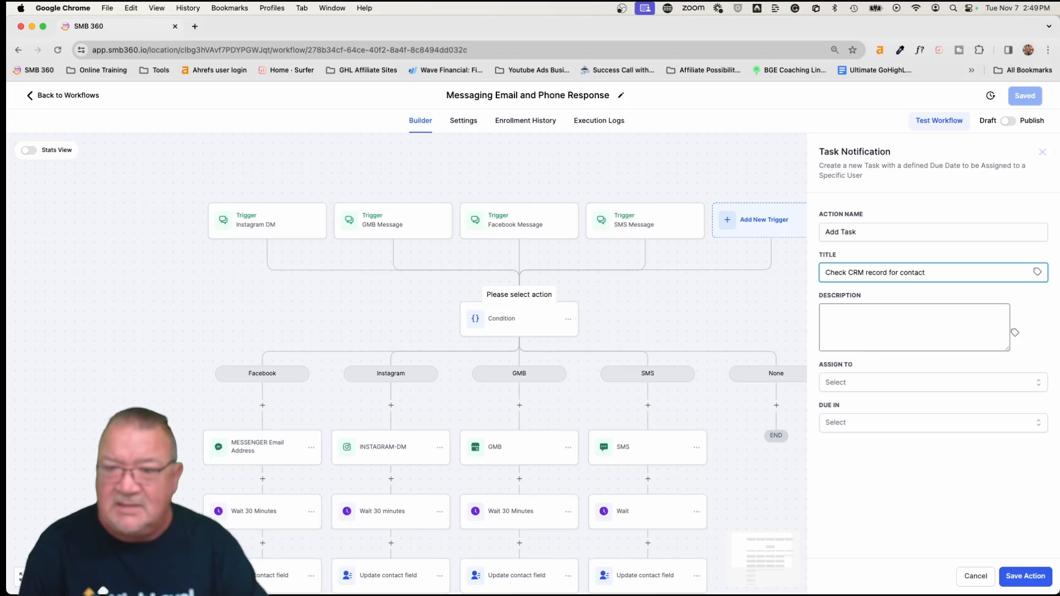
click(1038, 272)
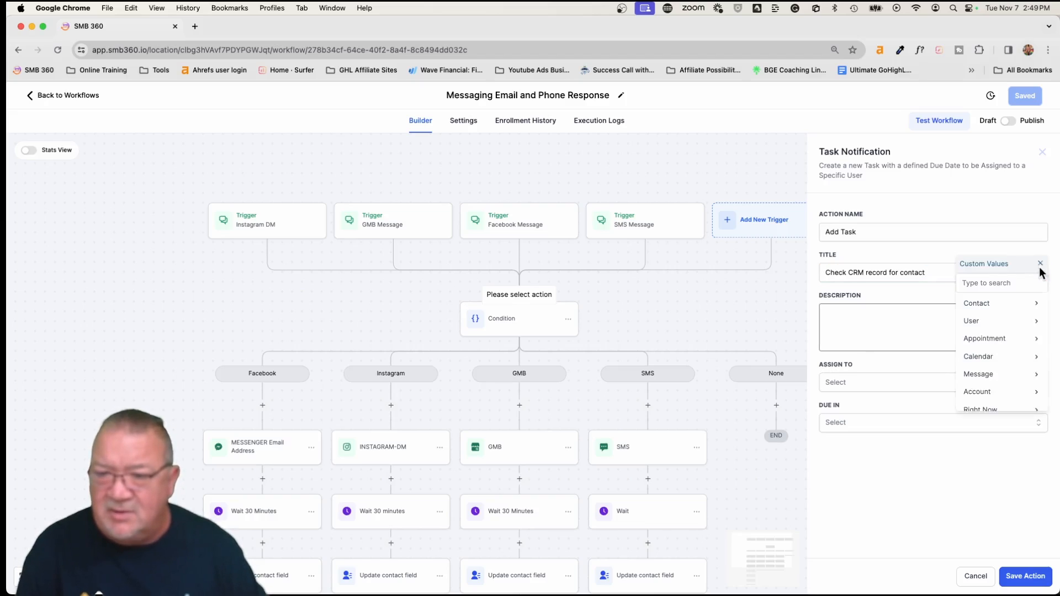
click(980, 303)
click(982, 305)
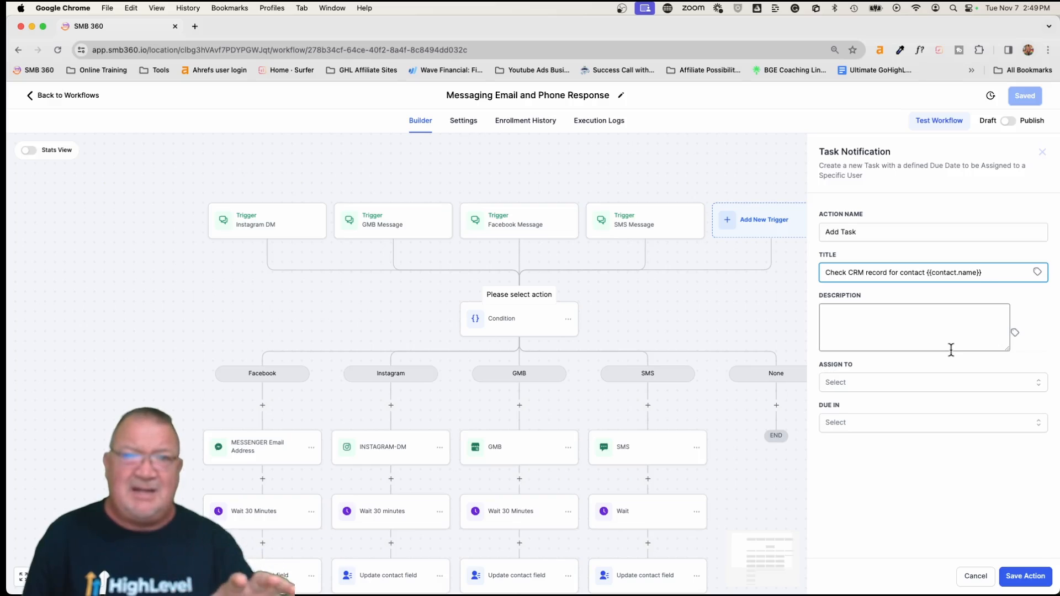
Enter the task description "Check email and phone number fields for accuracy."
click(904, 331)
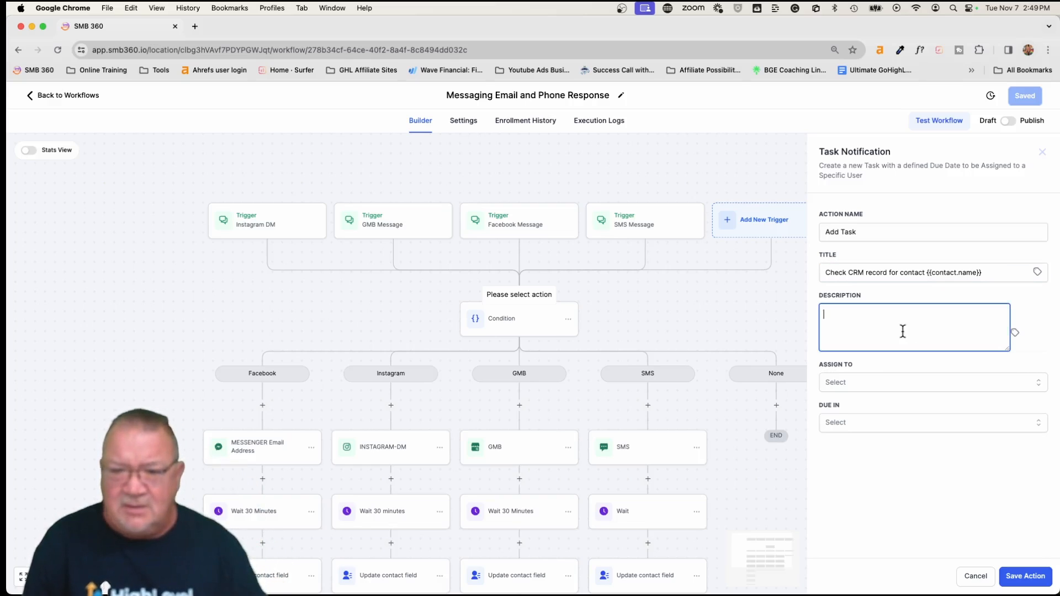
text(Check email a)
text(nd )
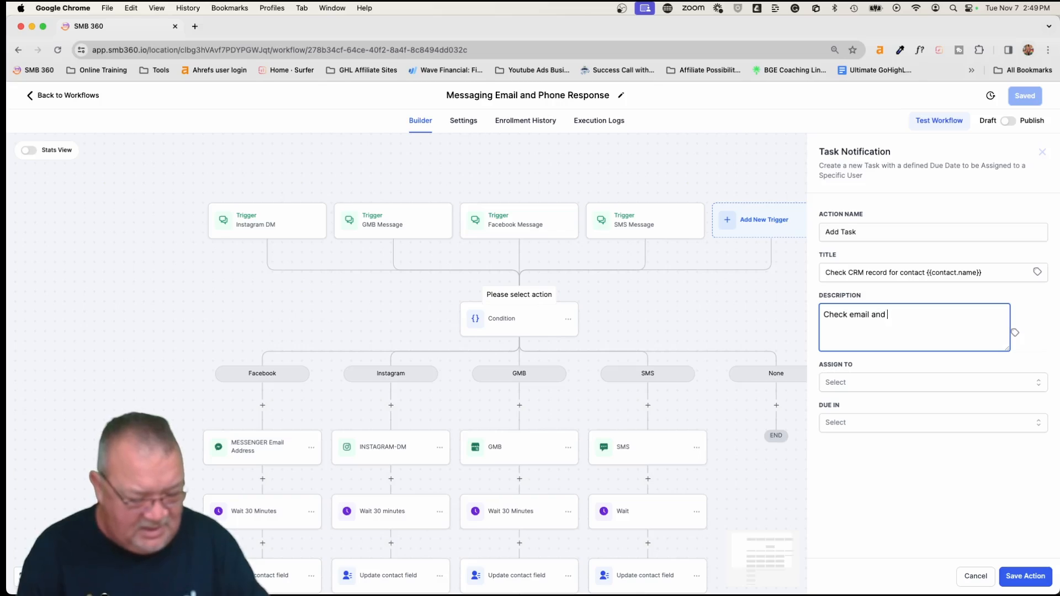
text(phone number)
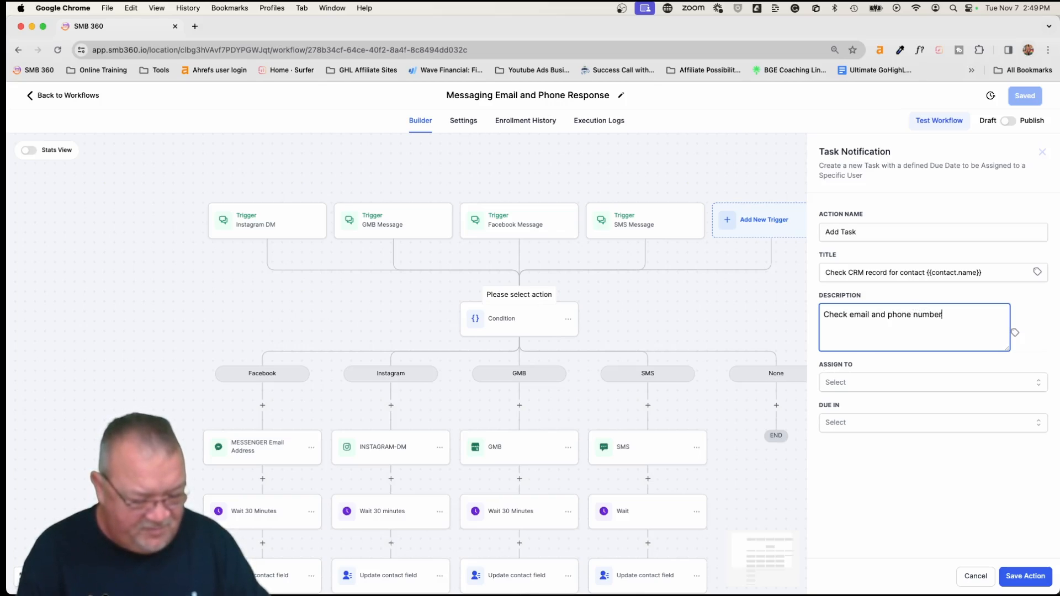
text( fields to)
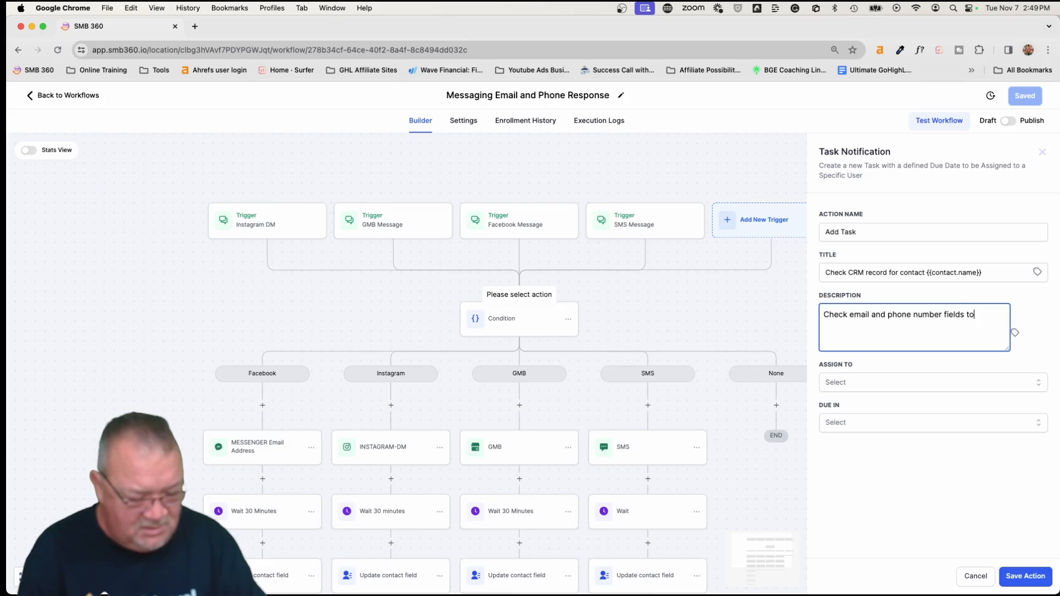
key(BackSpace)
key(BackSpace)
text(for)
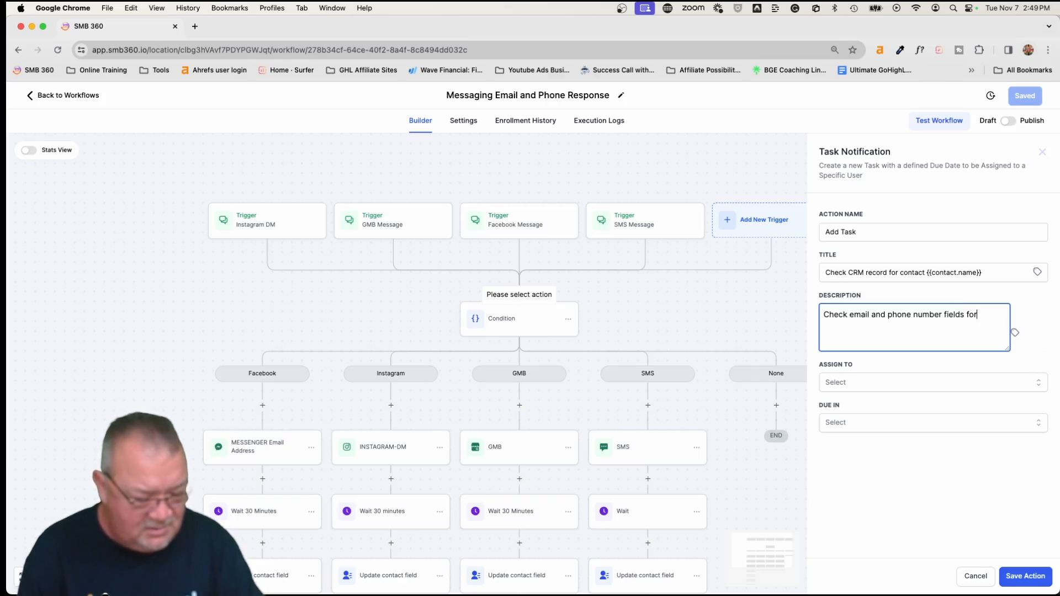
text( accuracy.)
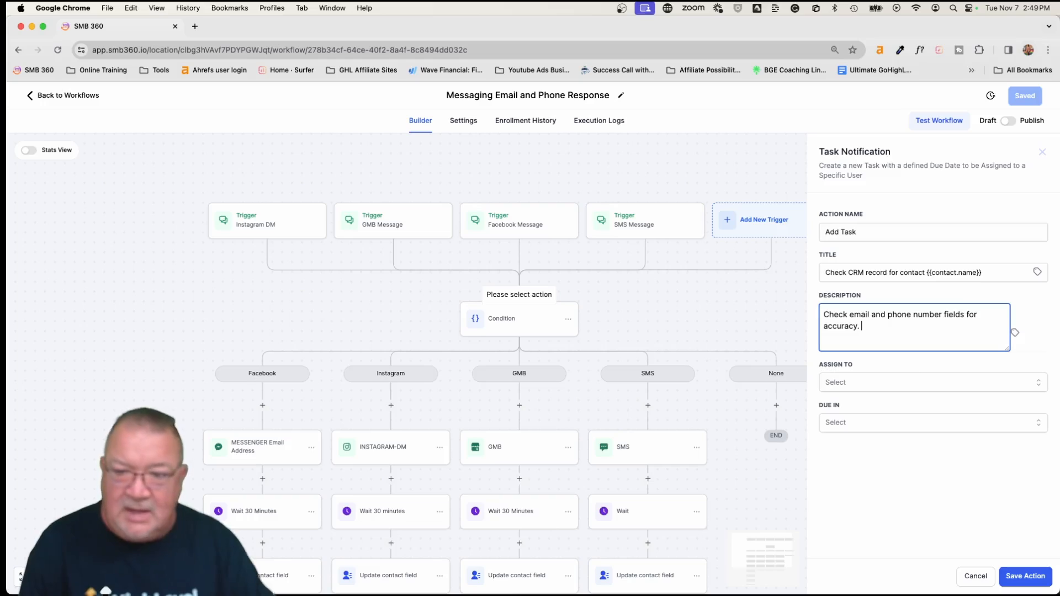
Assign the task to the first named user below Contact's Assigned User, set it due in 2 Days, and save the action
click(880, 383)
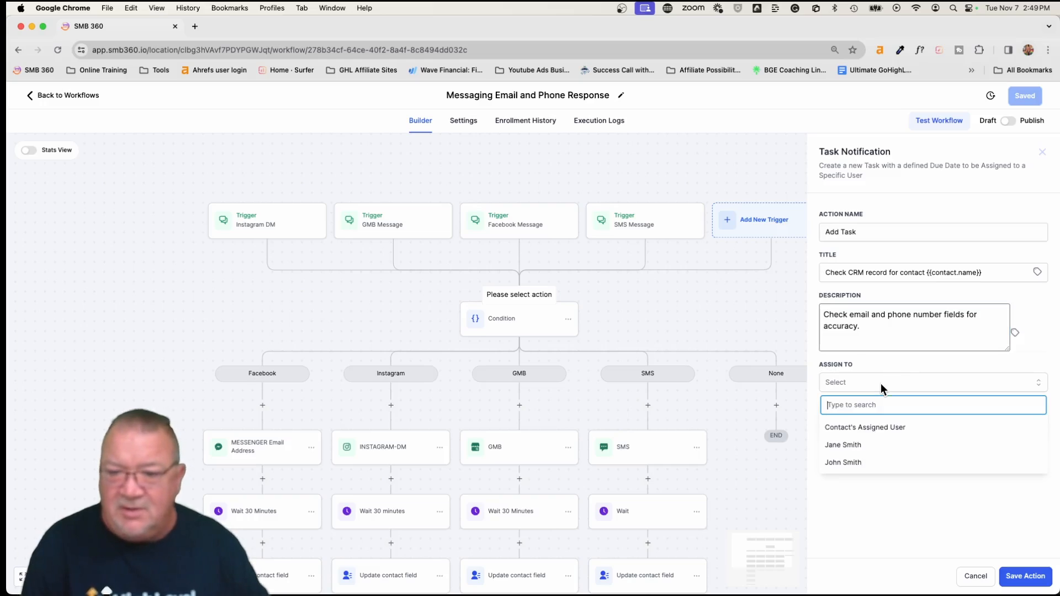
click(837, 445)
click(851, 422)
click(858, 462)
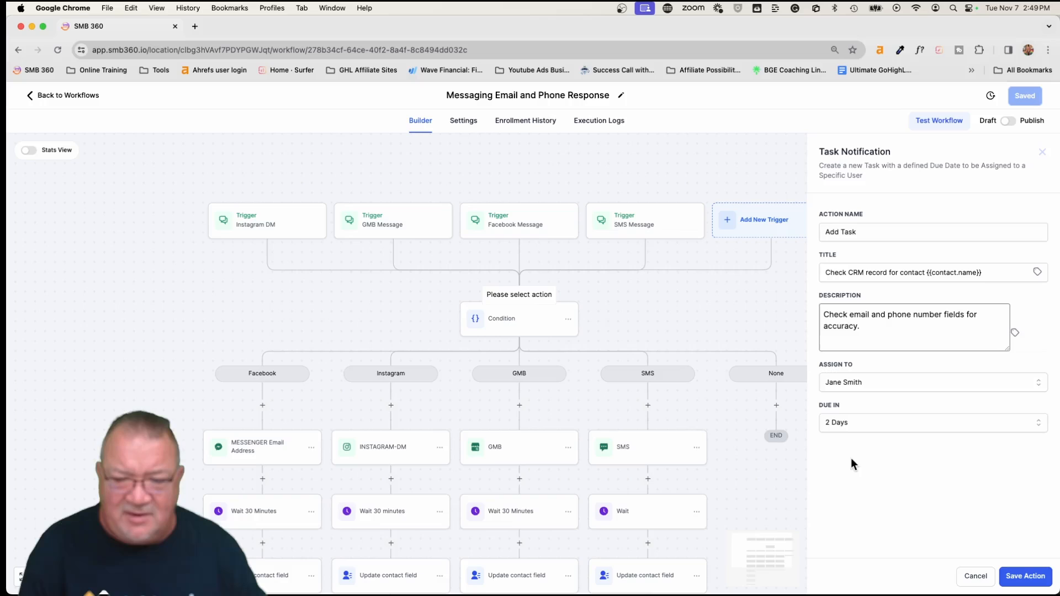
click(1025, 576)
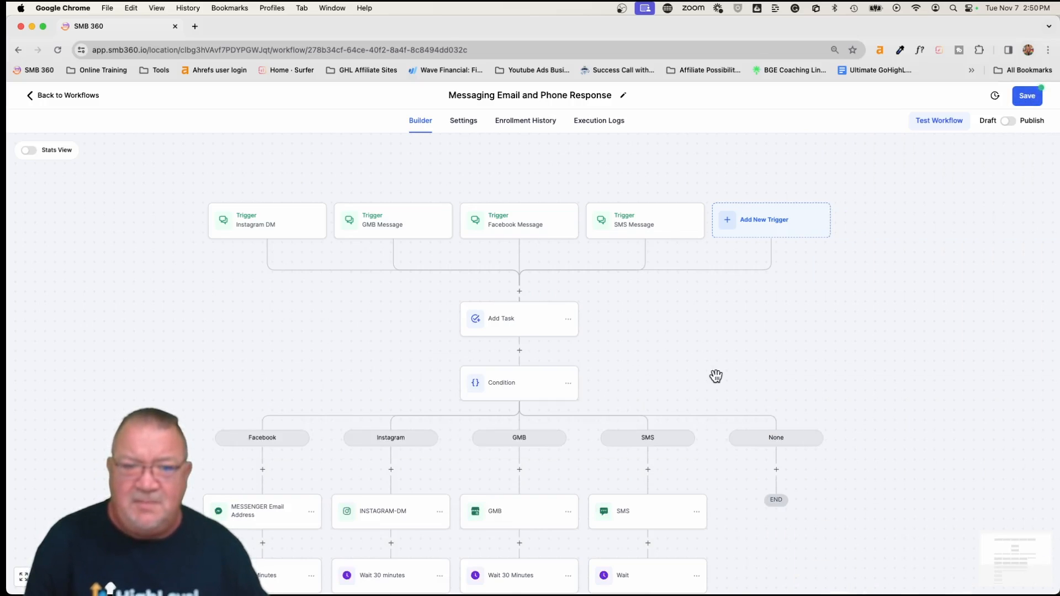
Save the workflow and open Task Completed Workflow from the same folder
click(1025, 96)
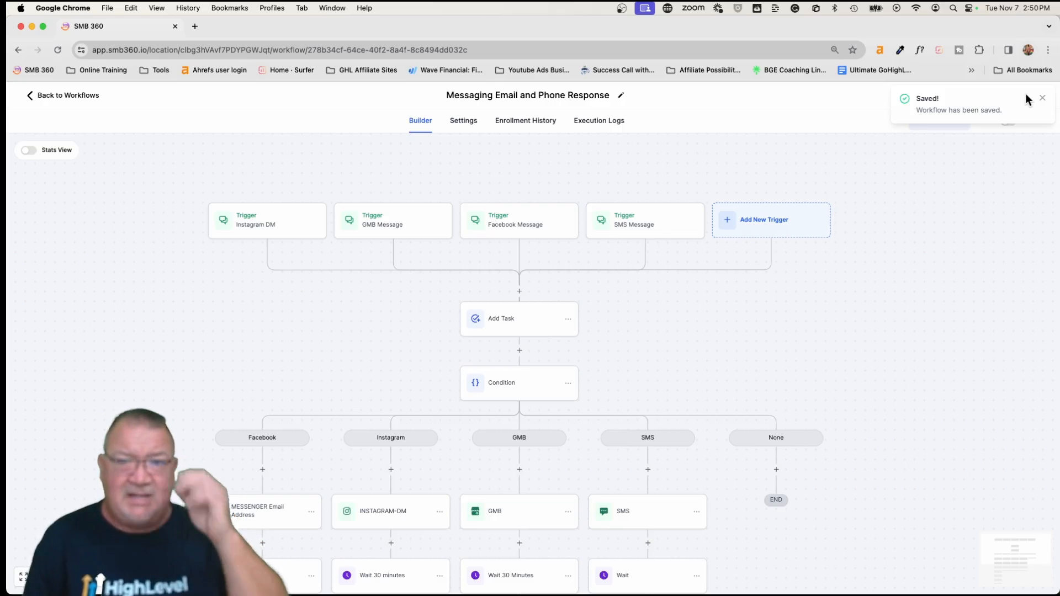
click(57, 97)
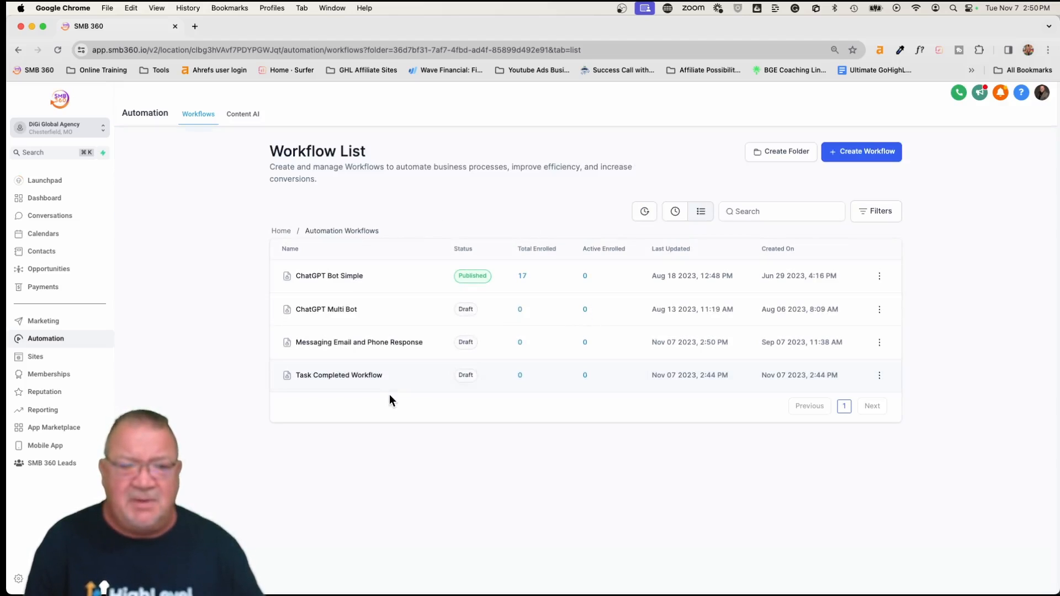
click(330, 378)
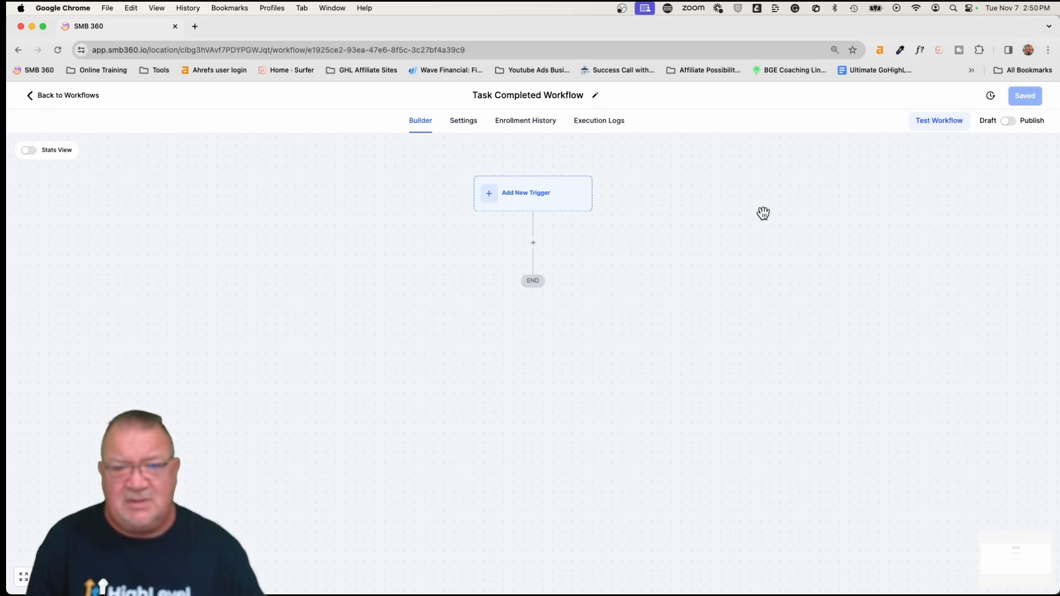
Add a Task Completed trigger to the workflow, finding it with the search term "task"
click(529, 194)
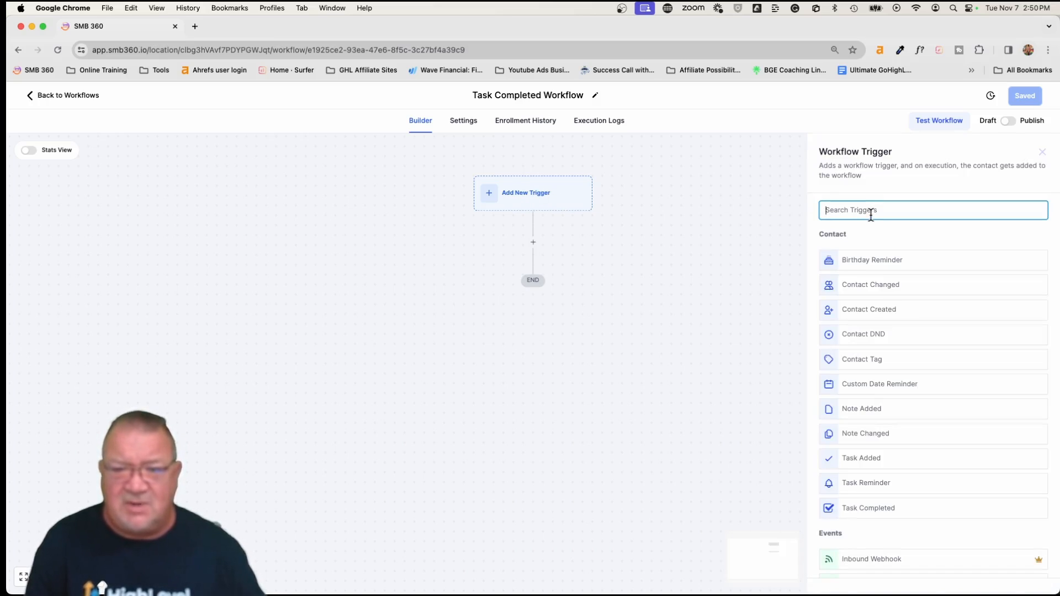
text(task)
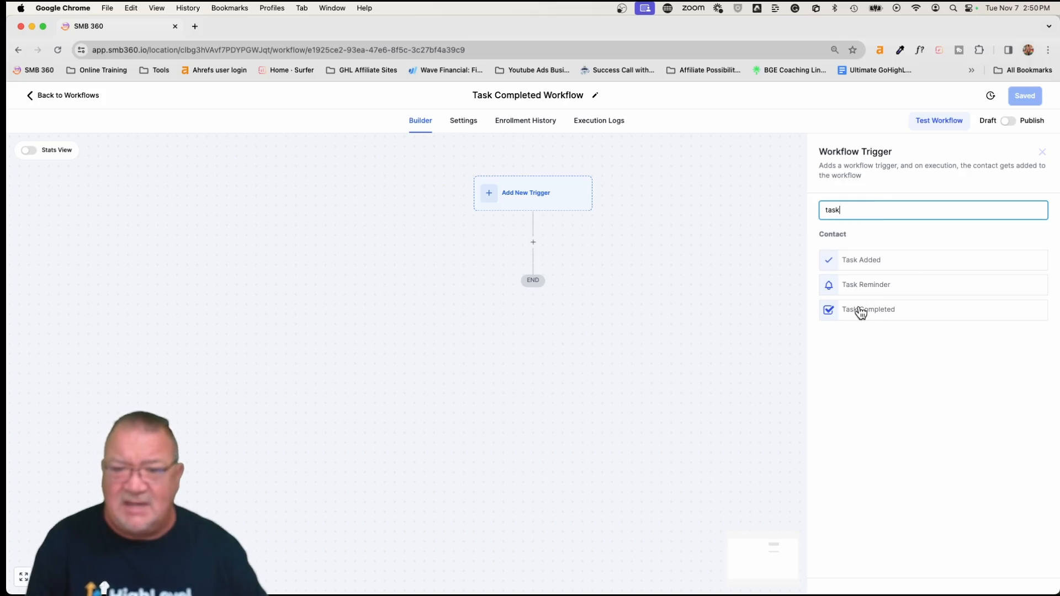
scroll(860, 311, up, 4)
scroll(859, 311, right, 3)
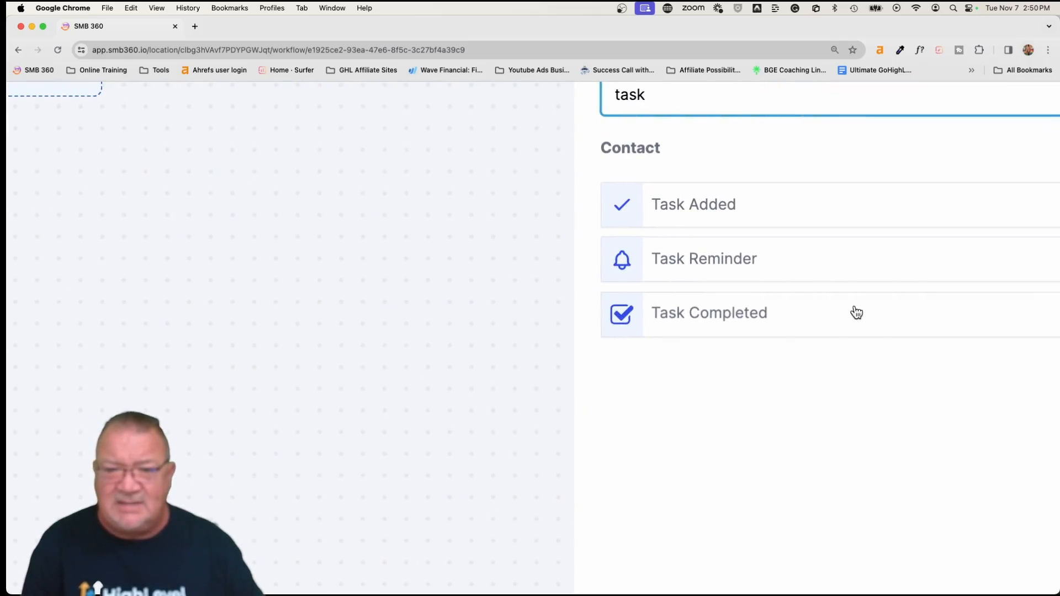
click(668, 325)
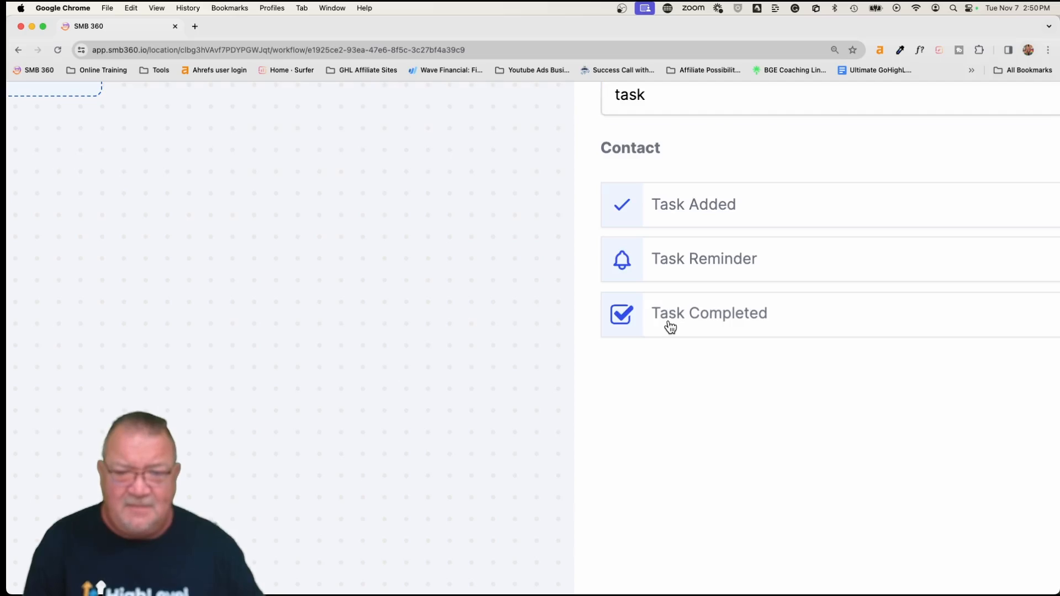
scroll(634, 342, down, 5)
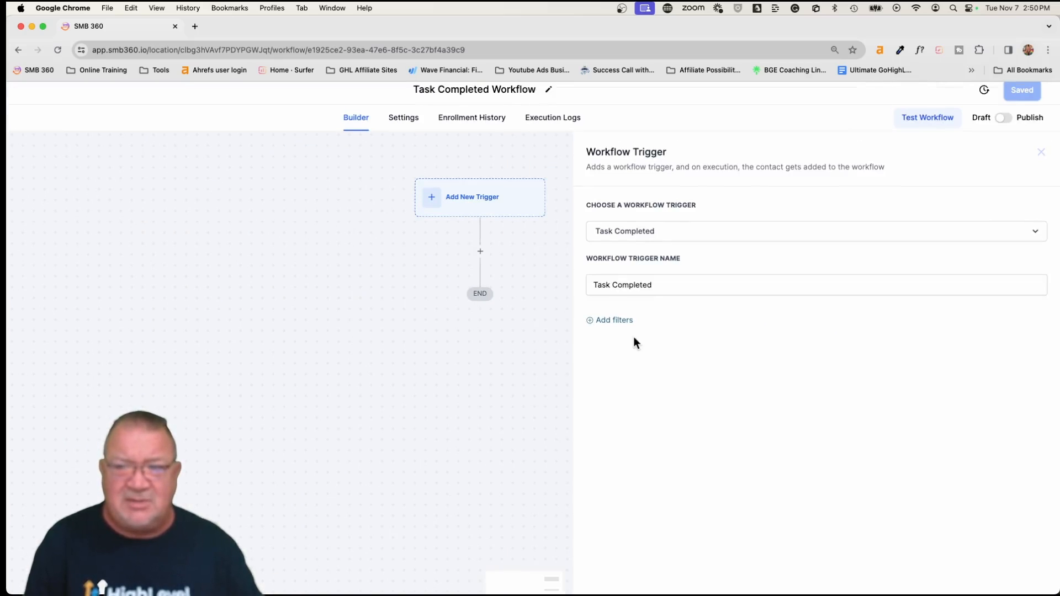
Filter the trigger to Assigned User Is the first listed user, and save the trigger and the workflow
click(615, 323)
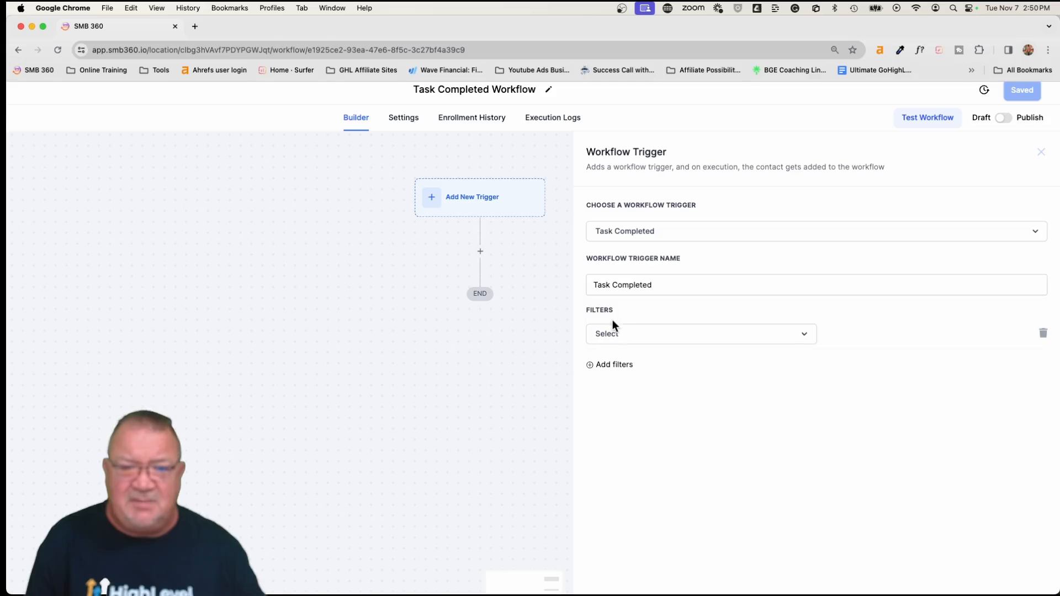
click(634, 336)
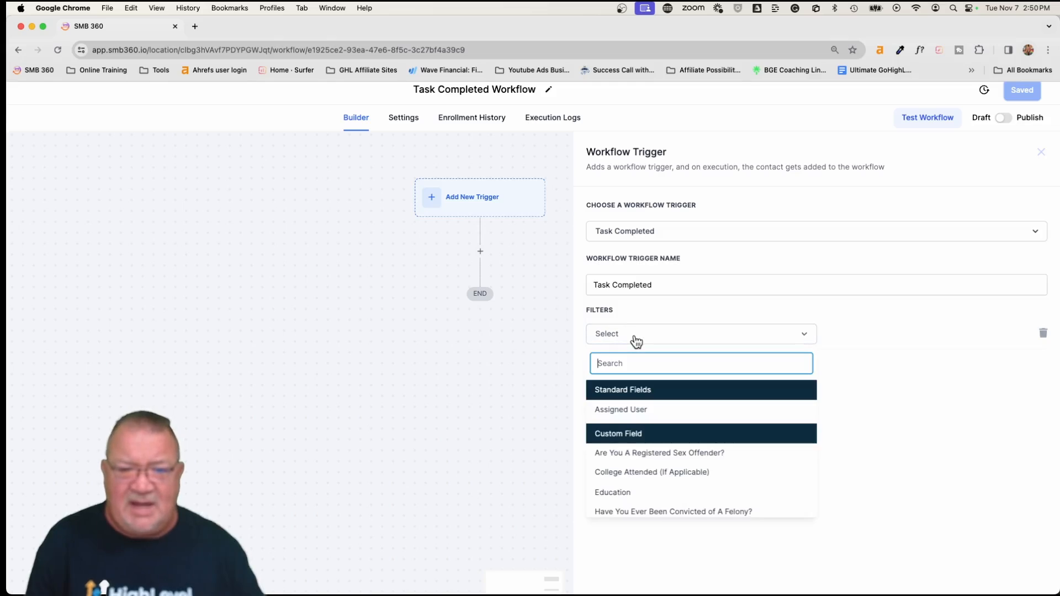
click(625, 412)
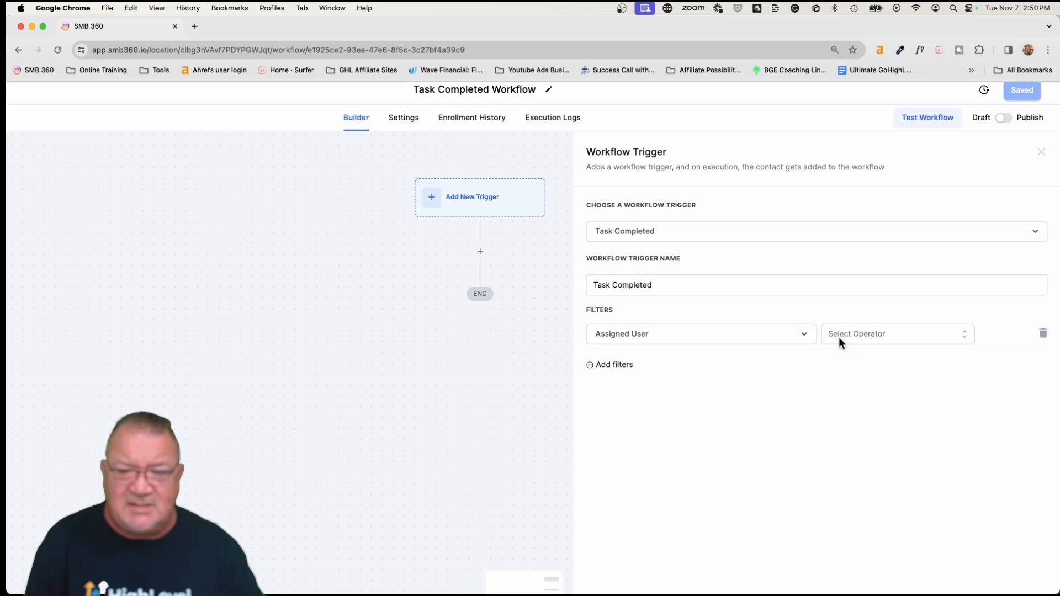
click(839, 337)
click(843, 368)
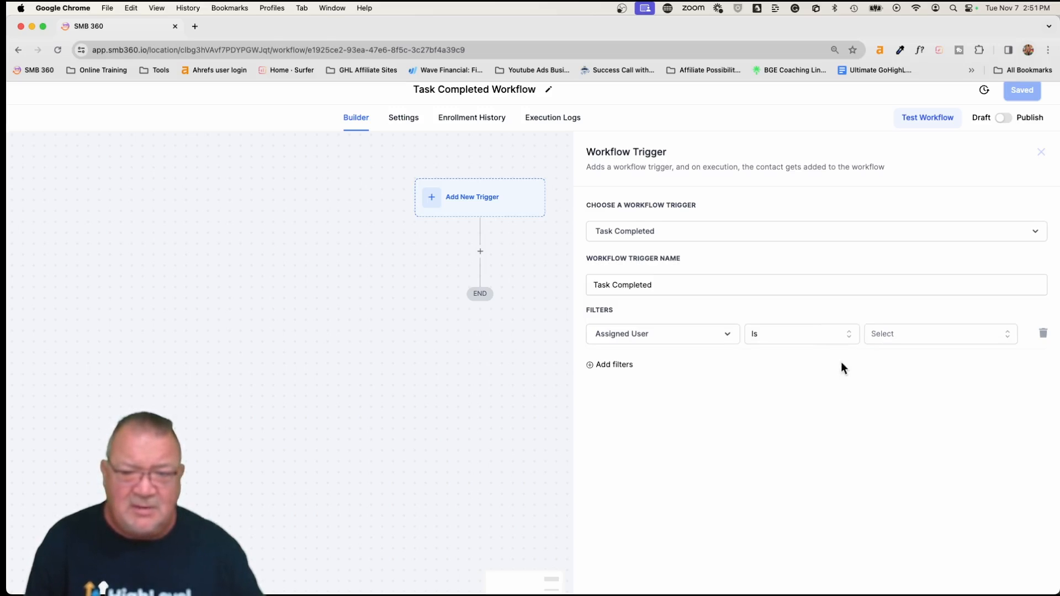
click(924, 338)
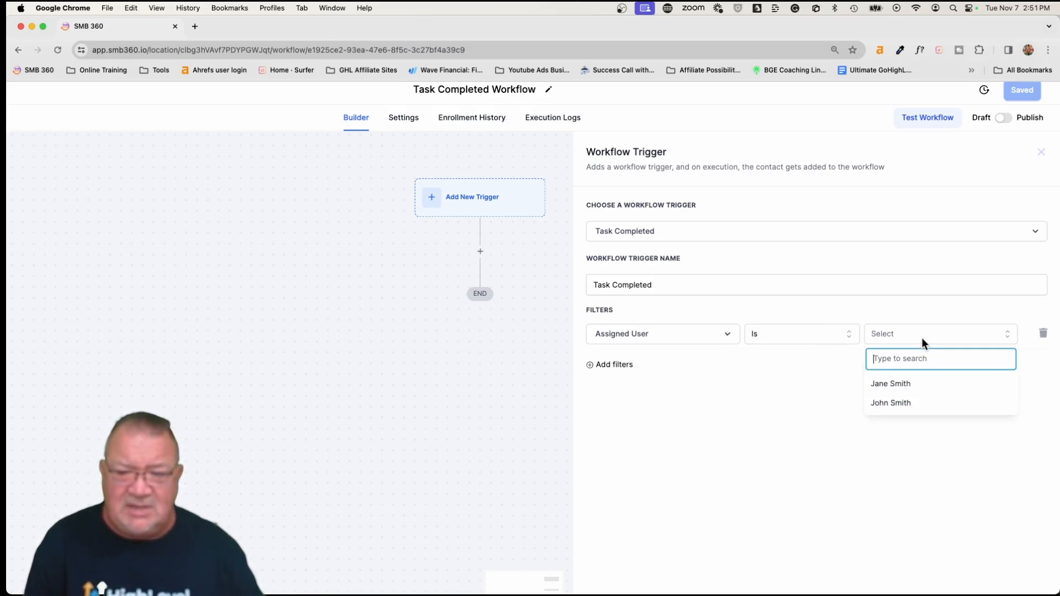
click(912, 385)
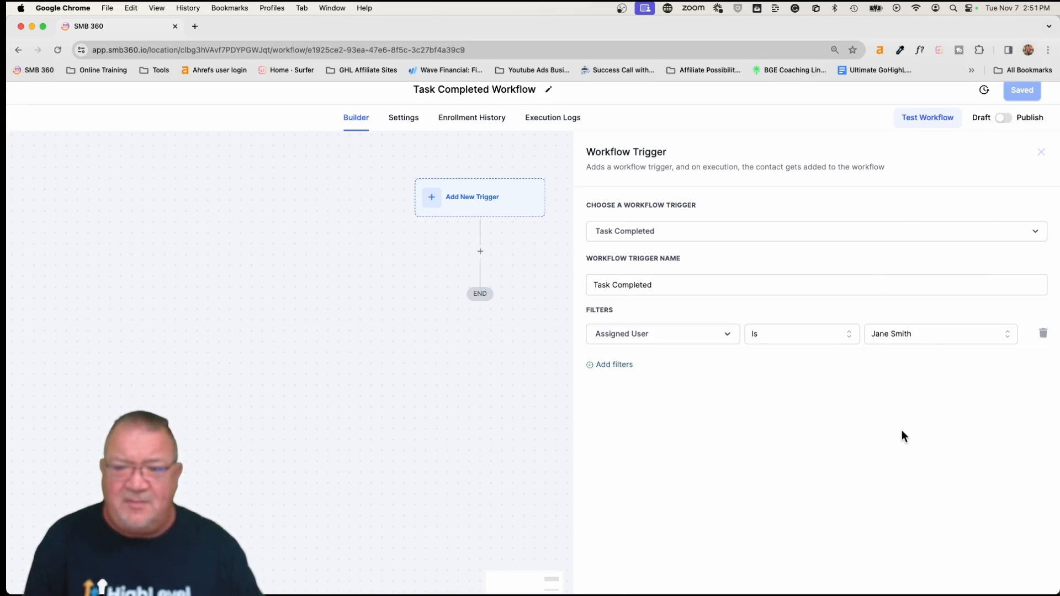
click(1022, 577)
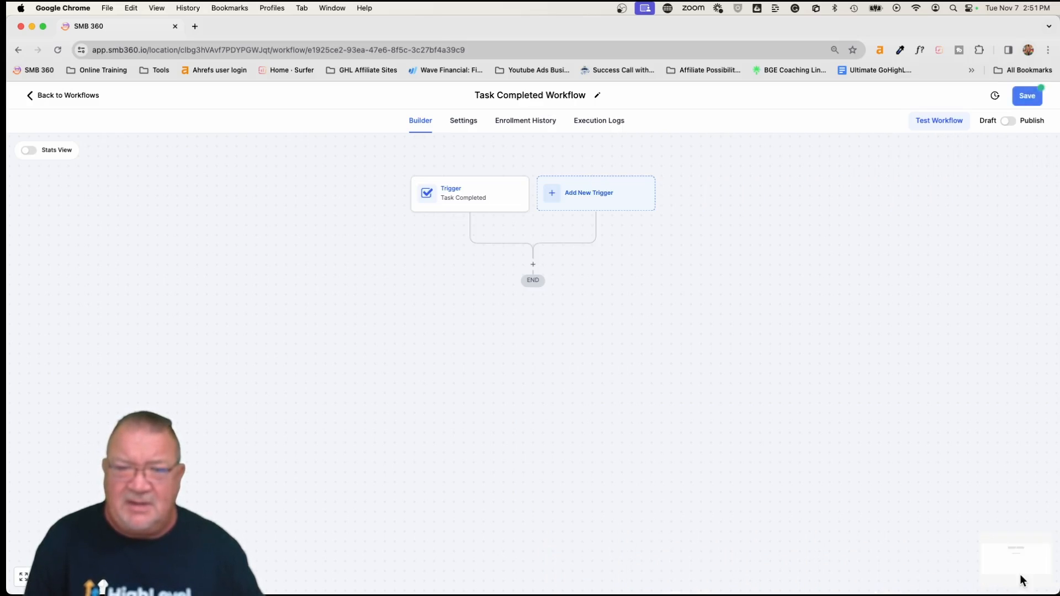
click(1028, 97)
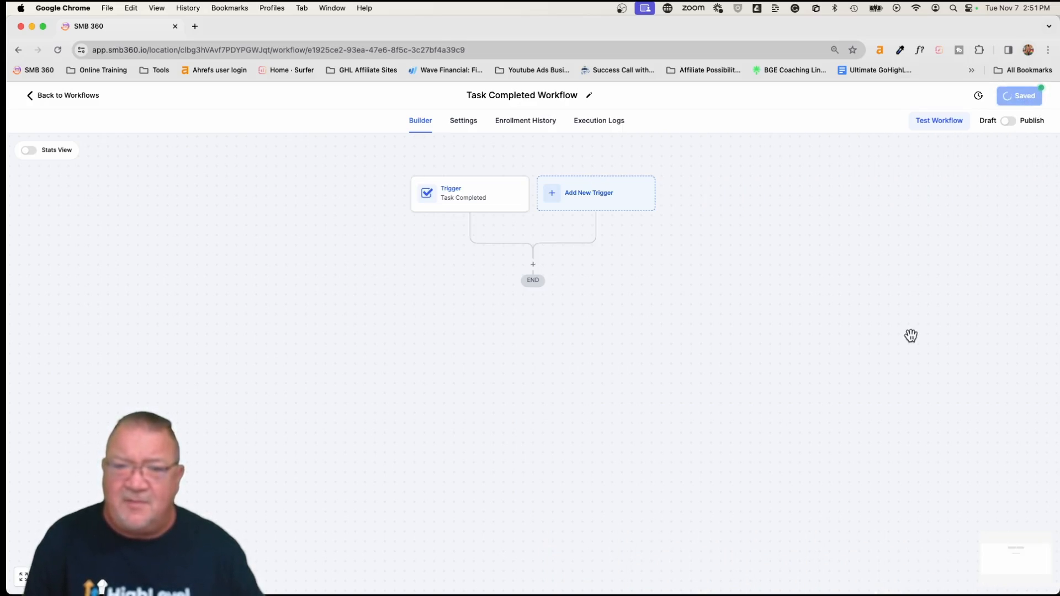
Add a Send Internal Notification action below the trigger and set its type to Notification
click(533, 265)
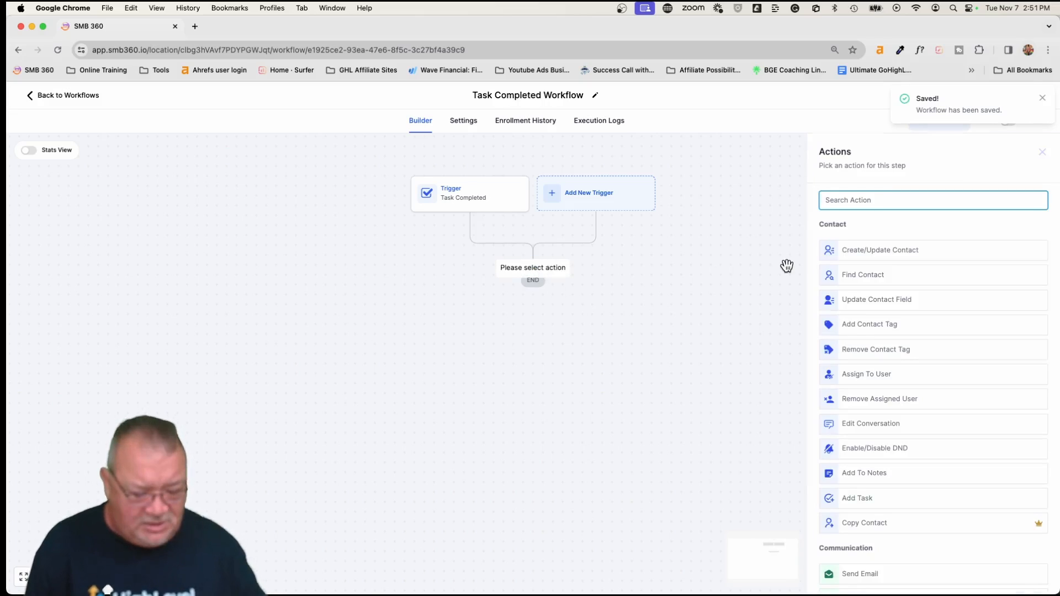
text(inter)
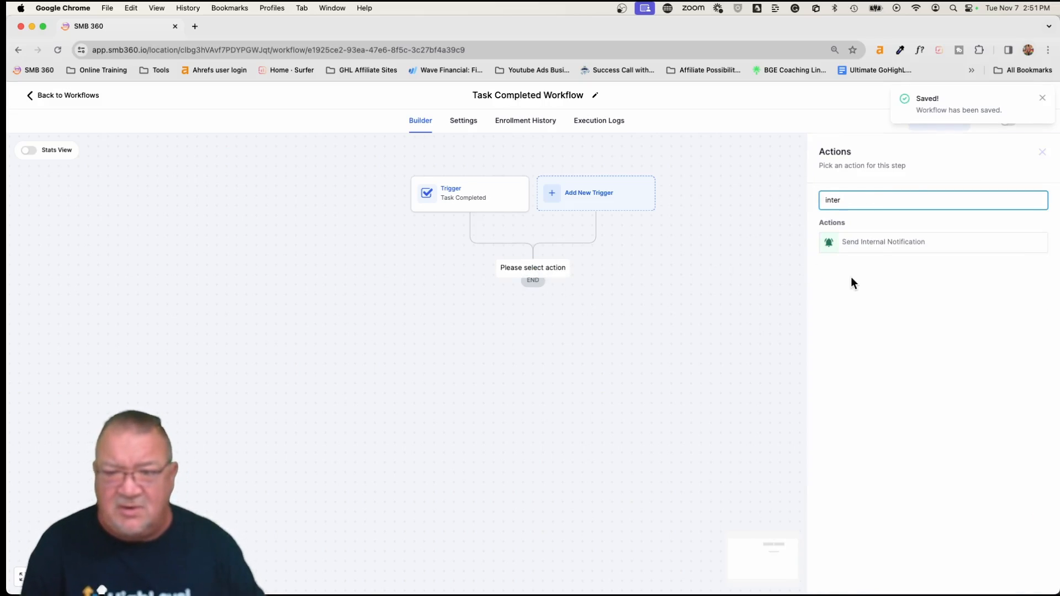
click(864, 243)
click(873, 266)
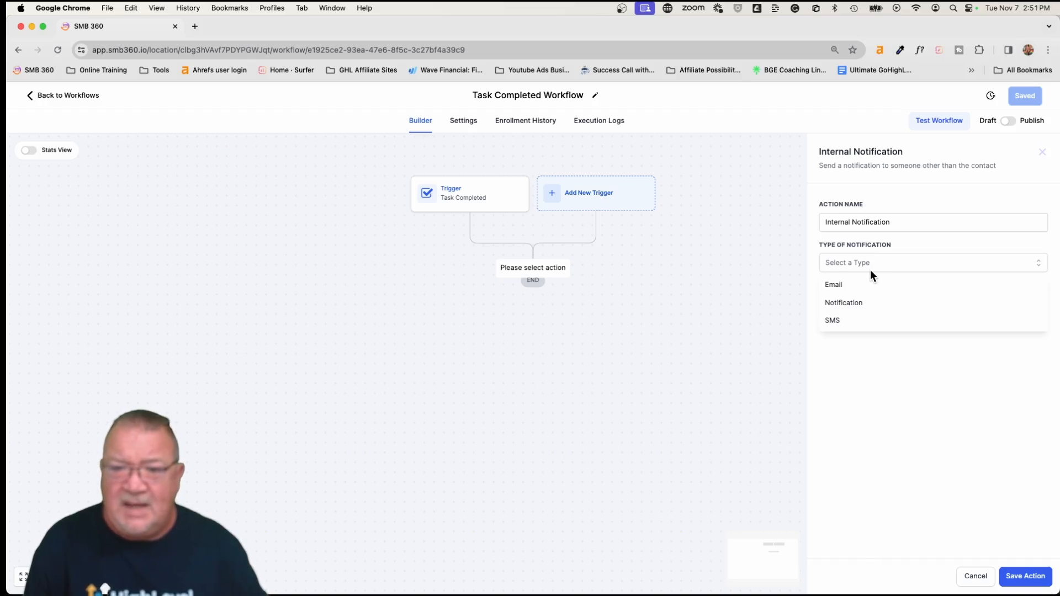
click(845, 304)
Title the notification with the assigned user's full name followed by "just completed task. Check it", and enter the message "TEst"
click(918, 307)
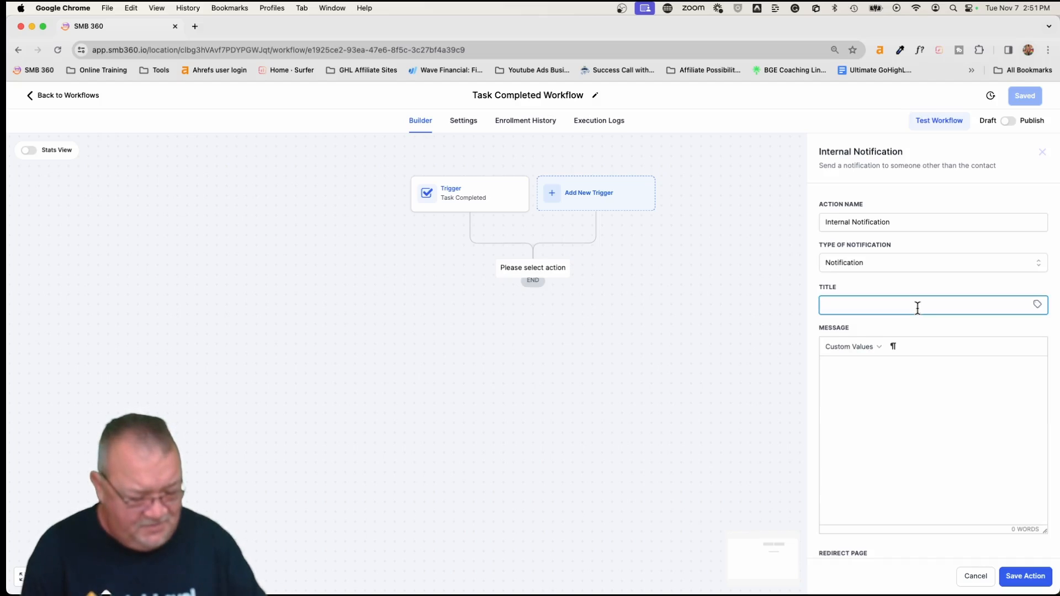
text(Jane Smit)
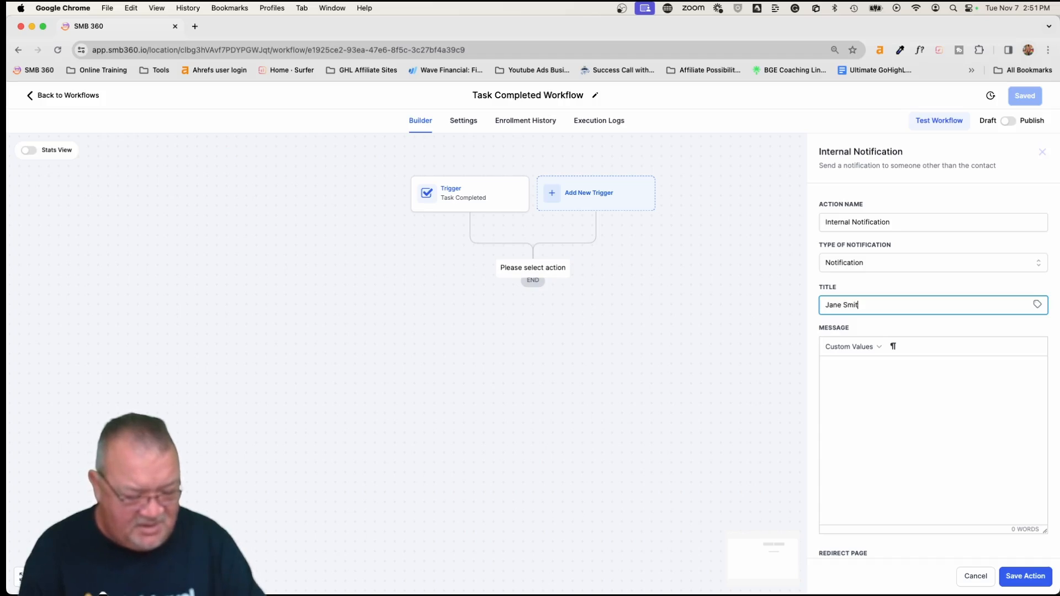
text(h just com)
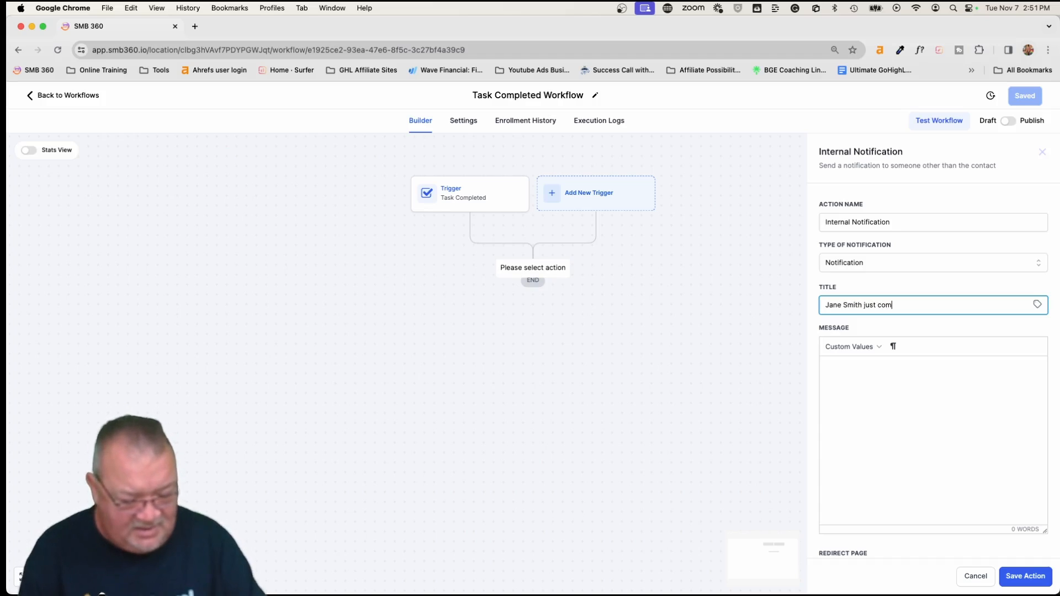
text(pleted task.)
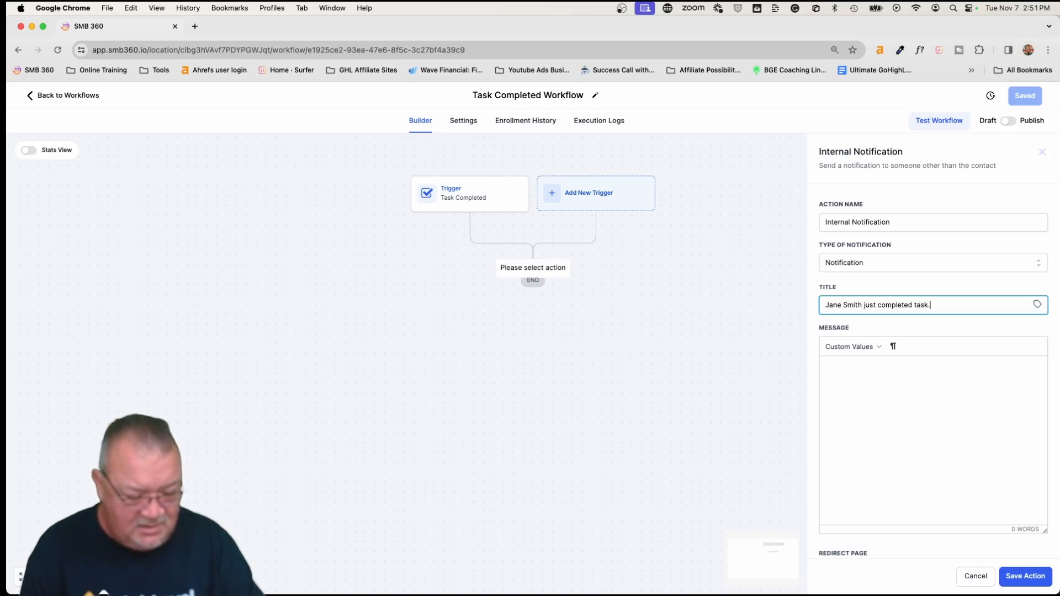
text( Check it)
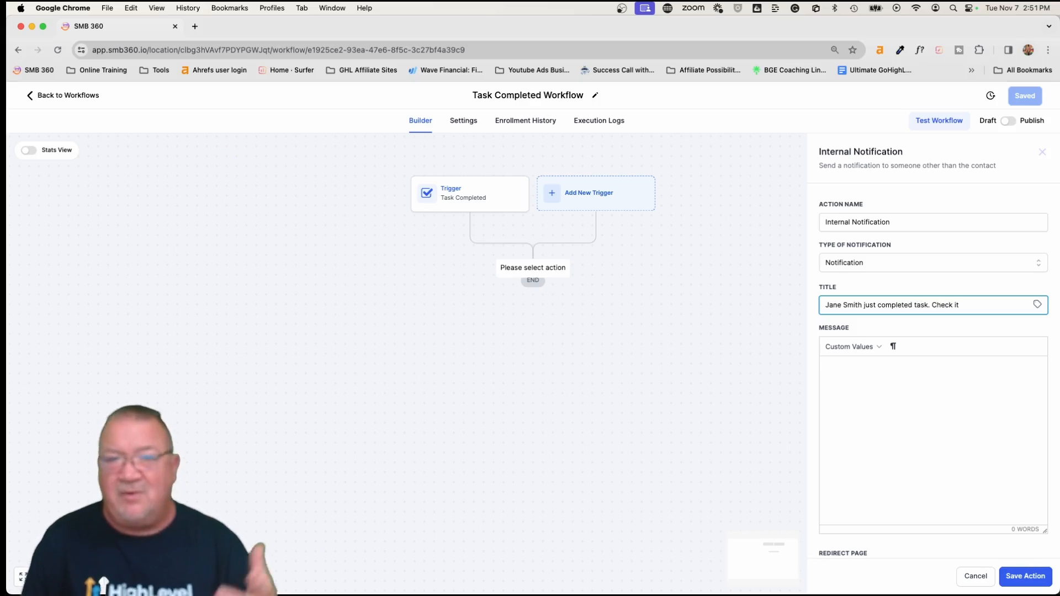
click(858, 373)
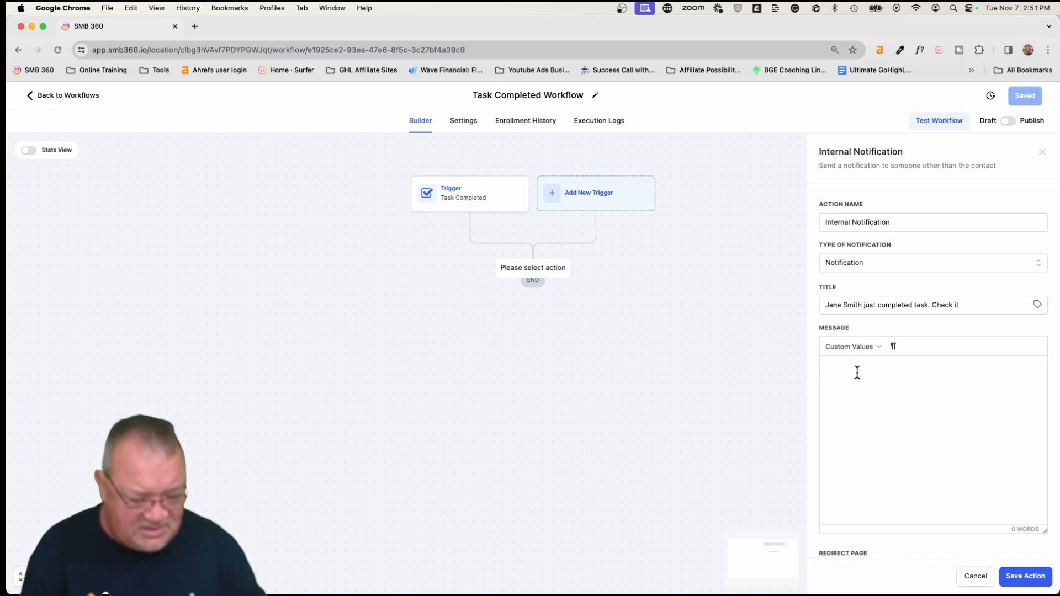
text(TEst)
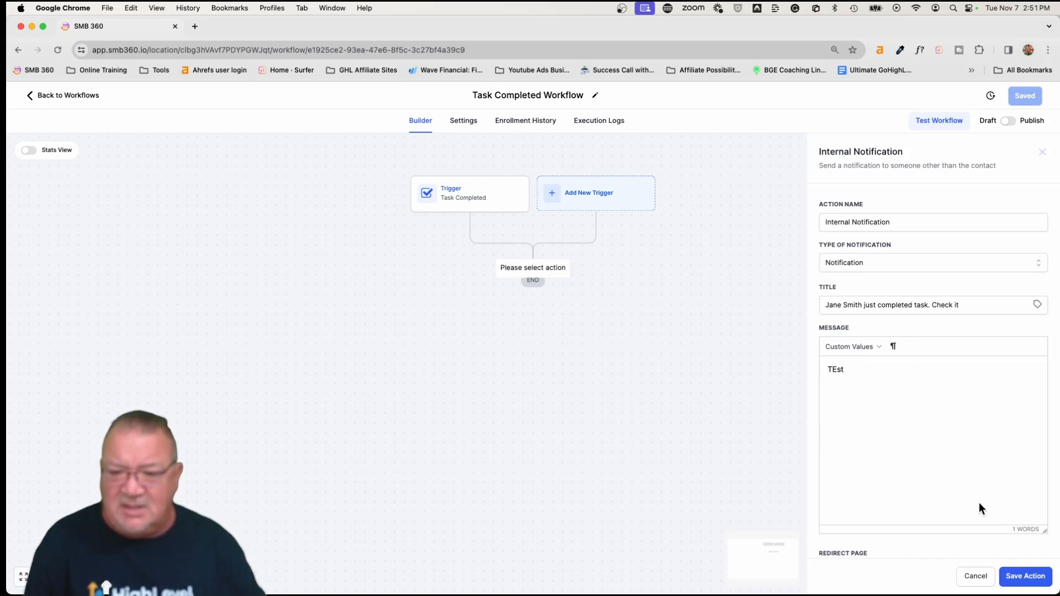
Set the notification's redirect page to Contact and its user type to All User, and save the action and the workflow
click(1018, 579)
scroll(991, 506, down, 3)
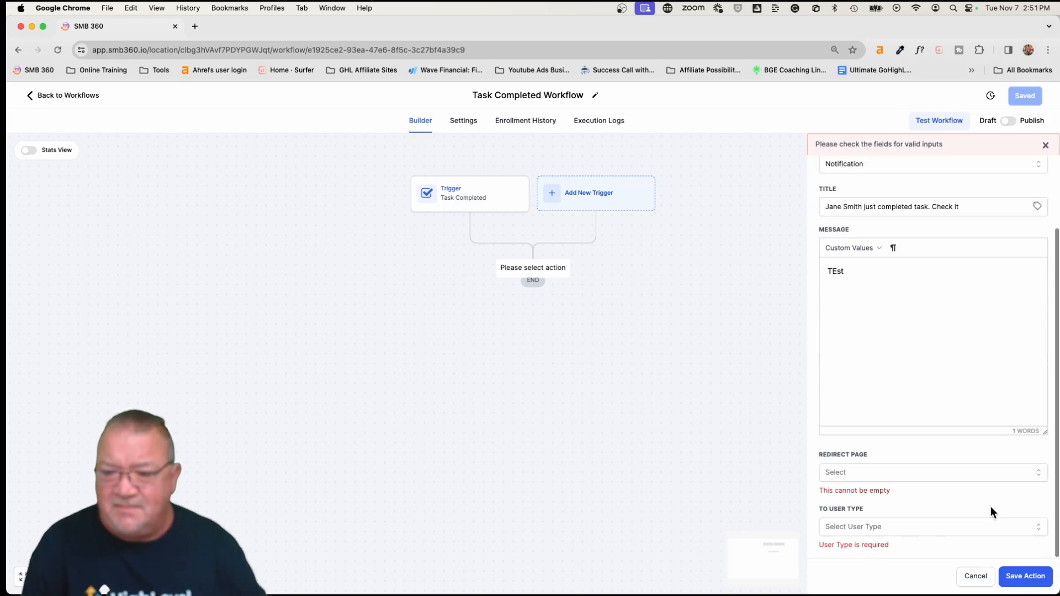
click(862, 470)
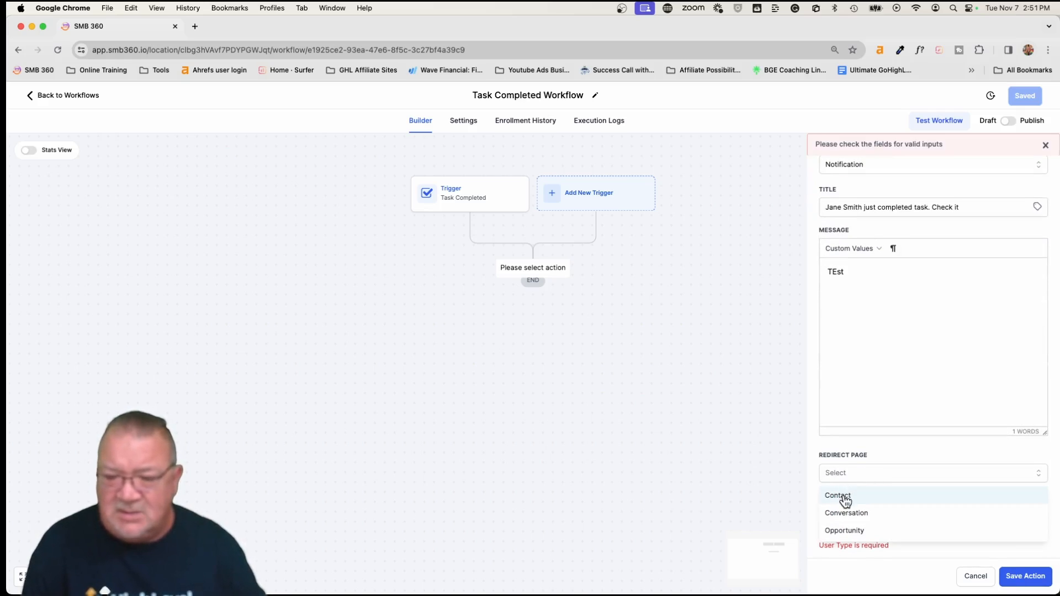
click(843, 496)
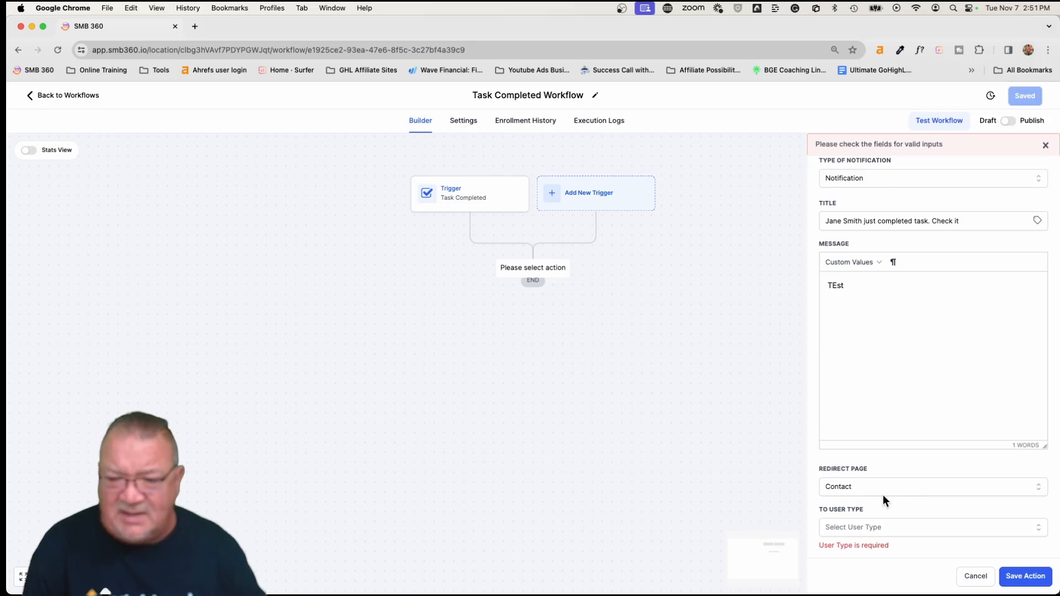
click(887, 529)
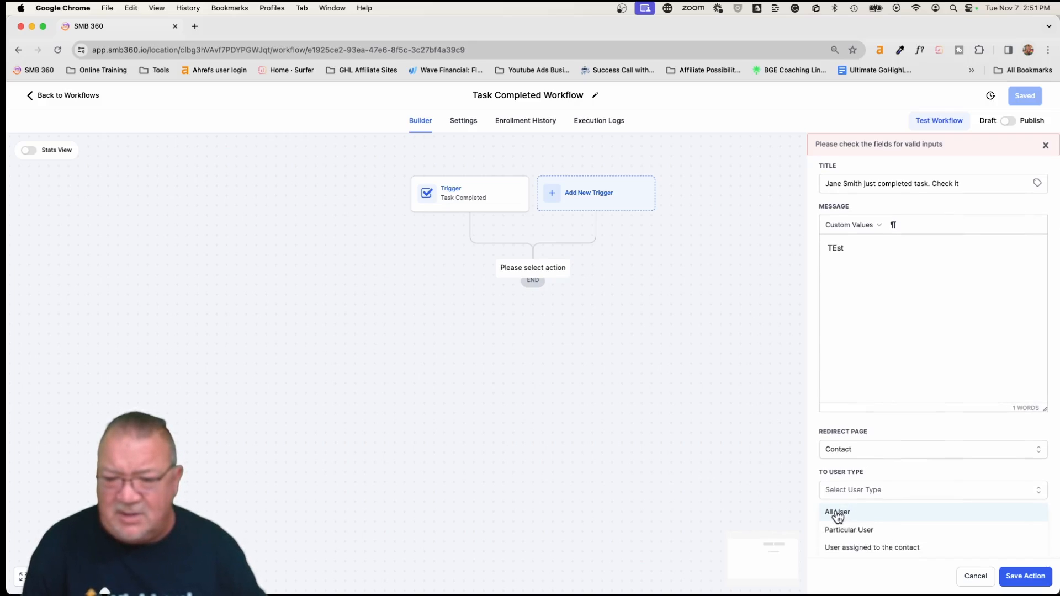
click(835, 511)
click(1024, 576)
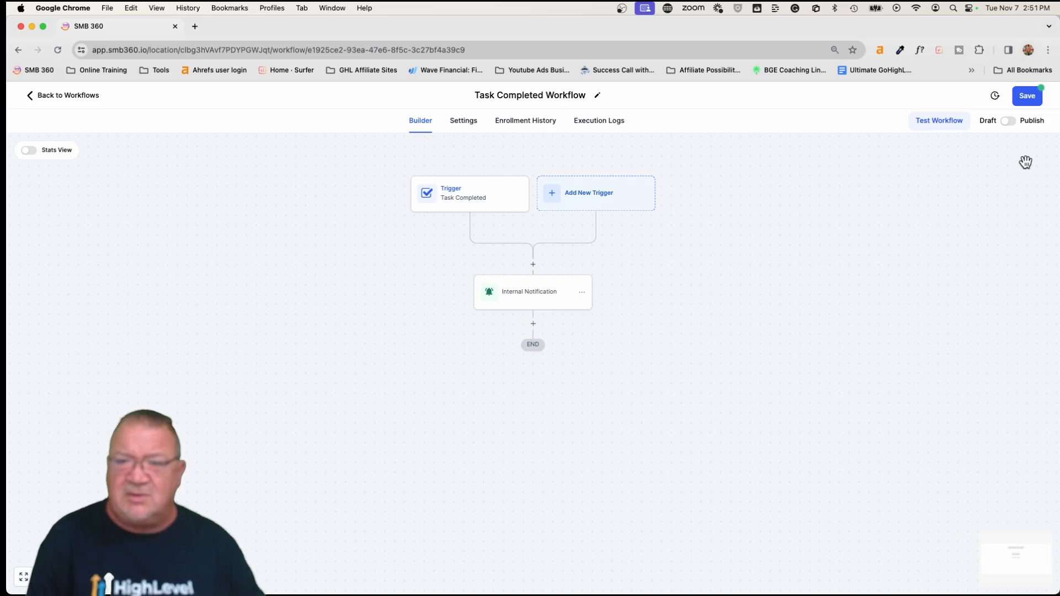
click(1028, 98)
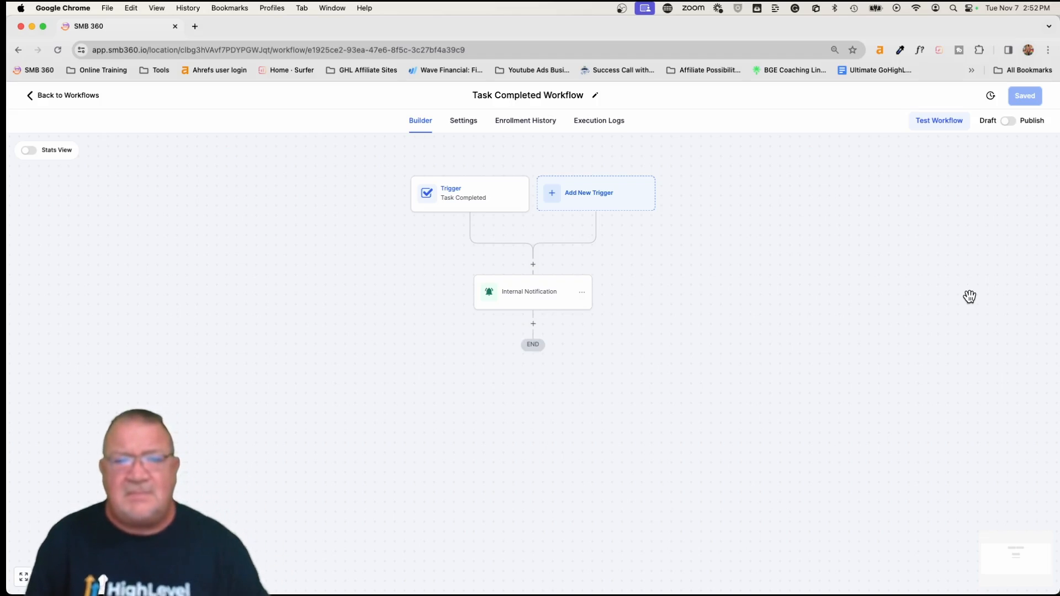
Add a second Task Completed trigger beside the existing one
click(568, 194)
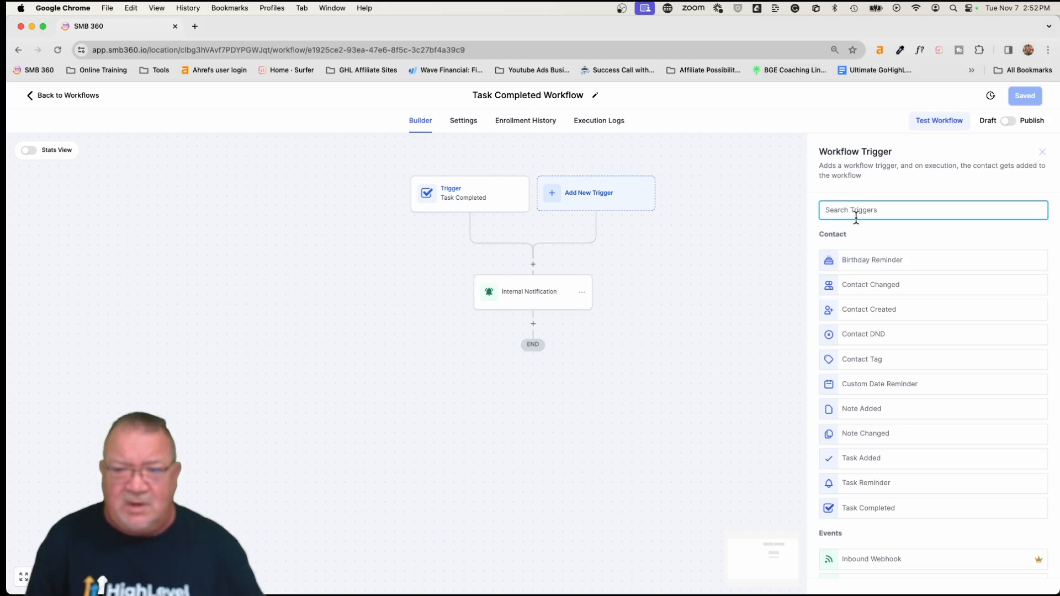
text(task)
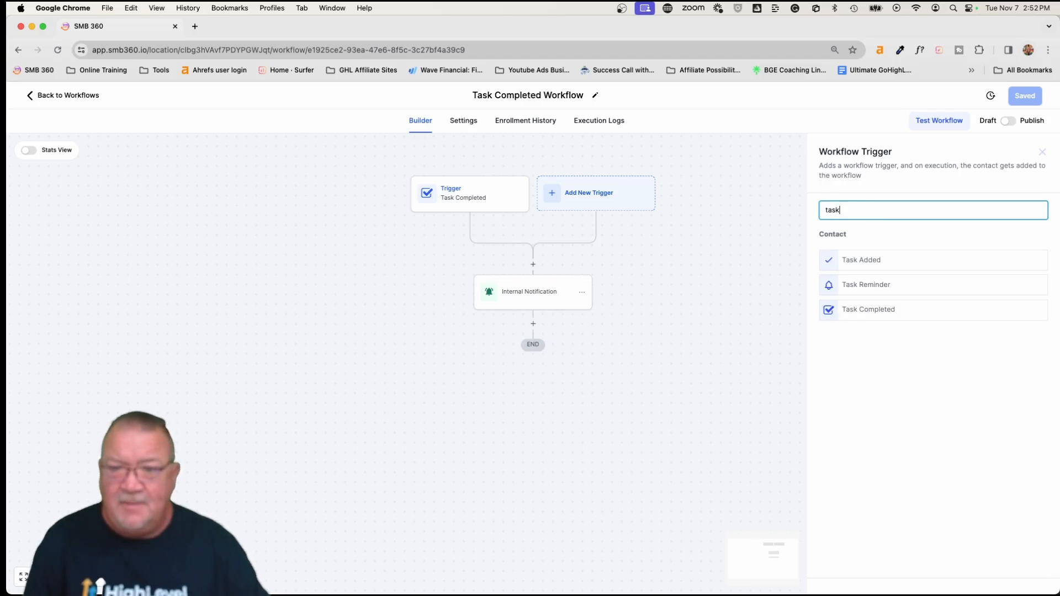
click(870, 311)
Filter the second trigger to Assigned User Is the second listed user, and save the trigger and the workflow
click(662, 313)
click(667, 319)
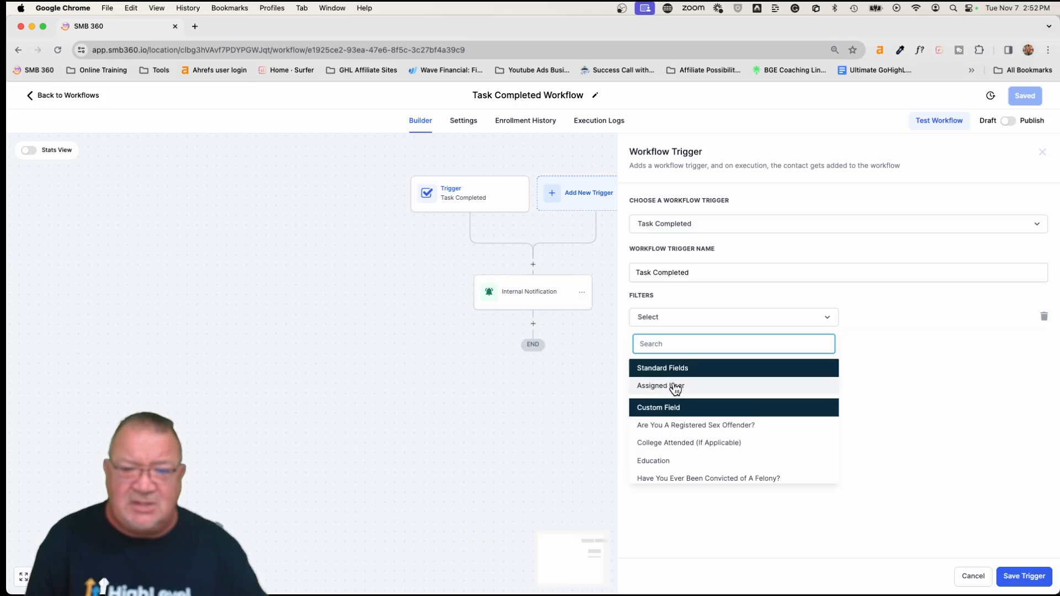
click(674, 386)
click(873, 317)
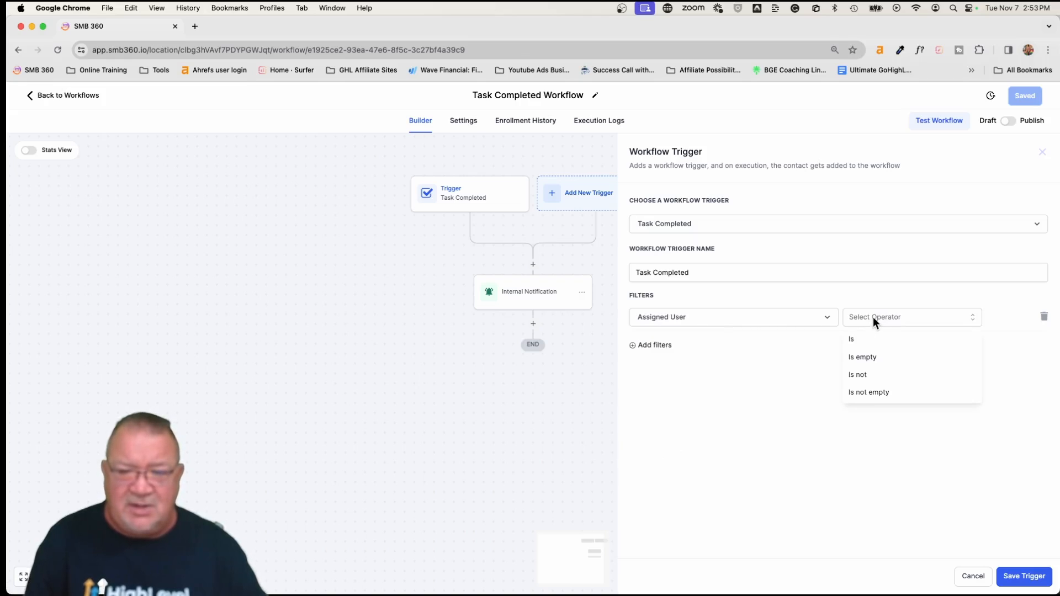
click(854, 339)
click(925, 323)
click(911, 381)
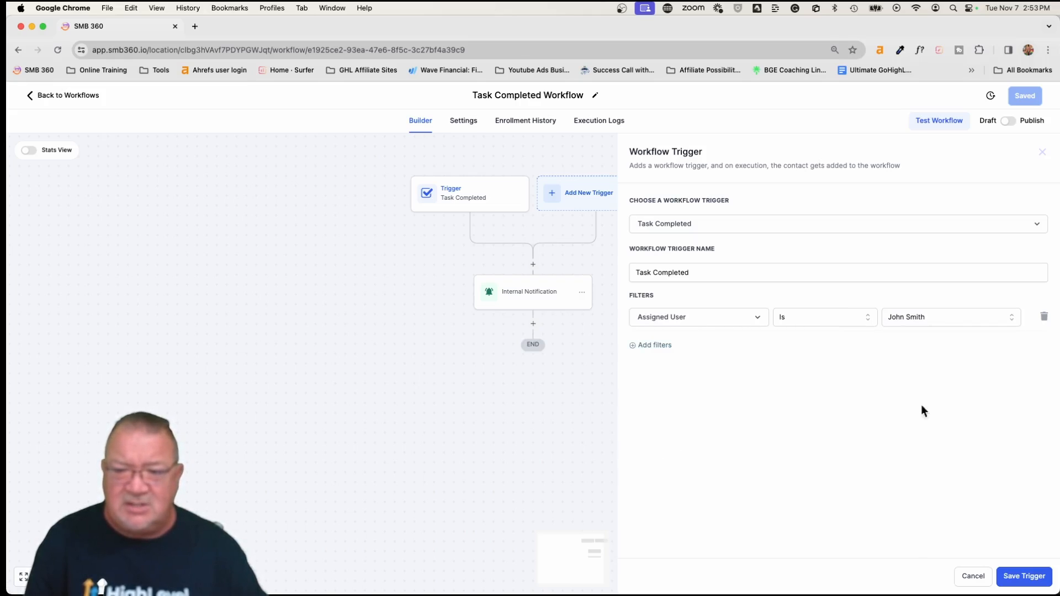
click(1022, 577)
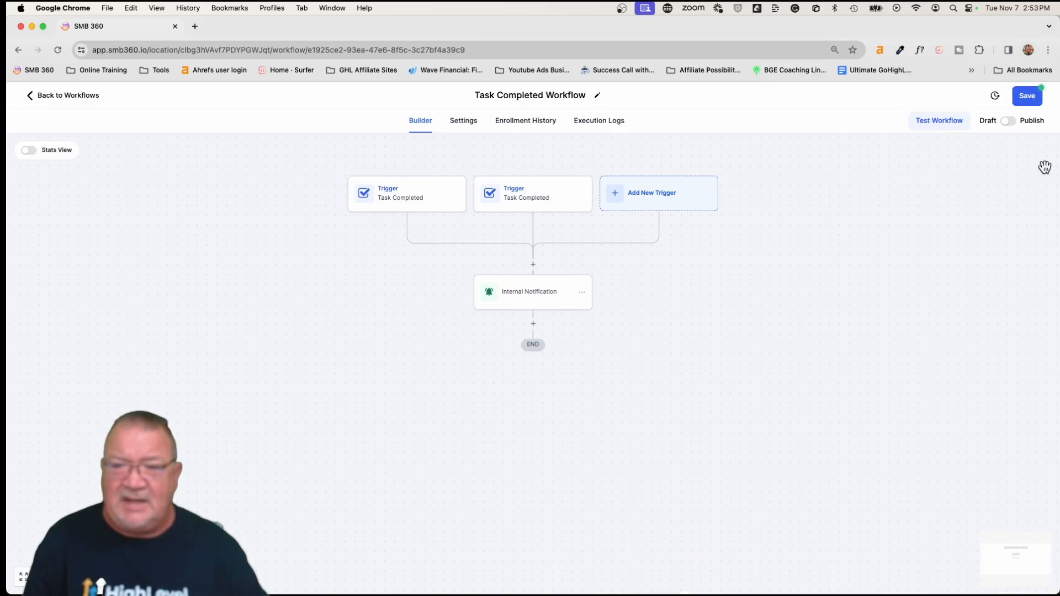
click(1025, 95)
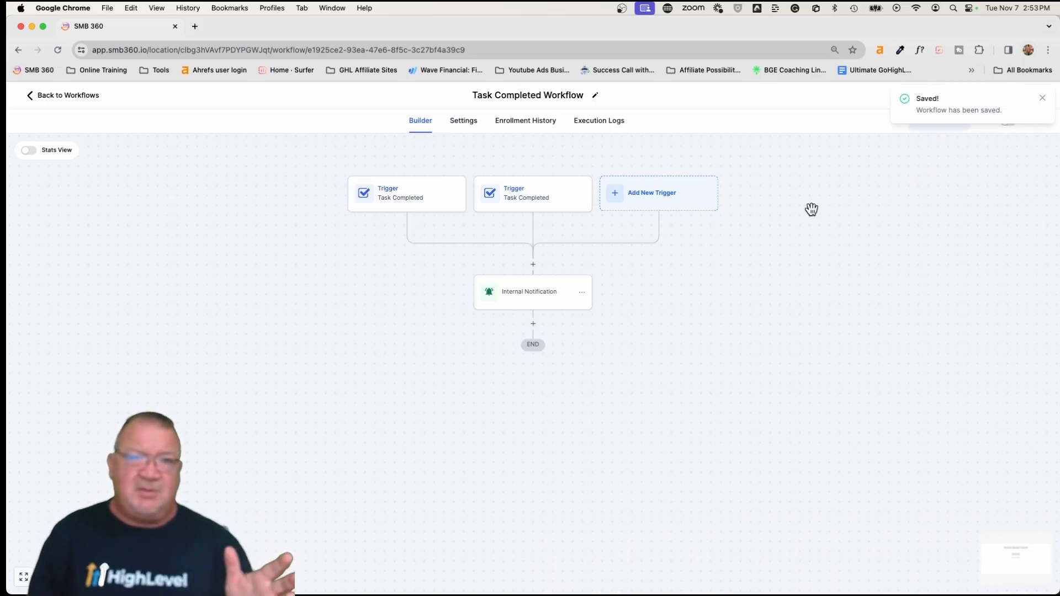